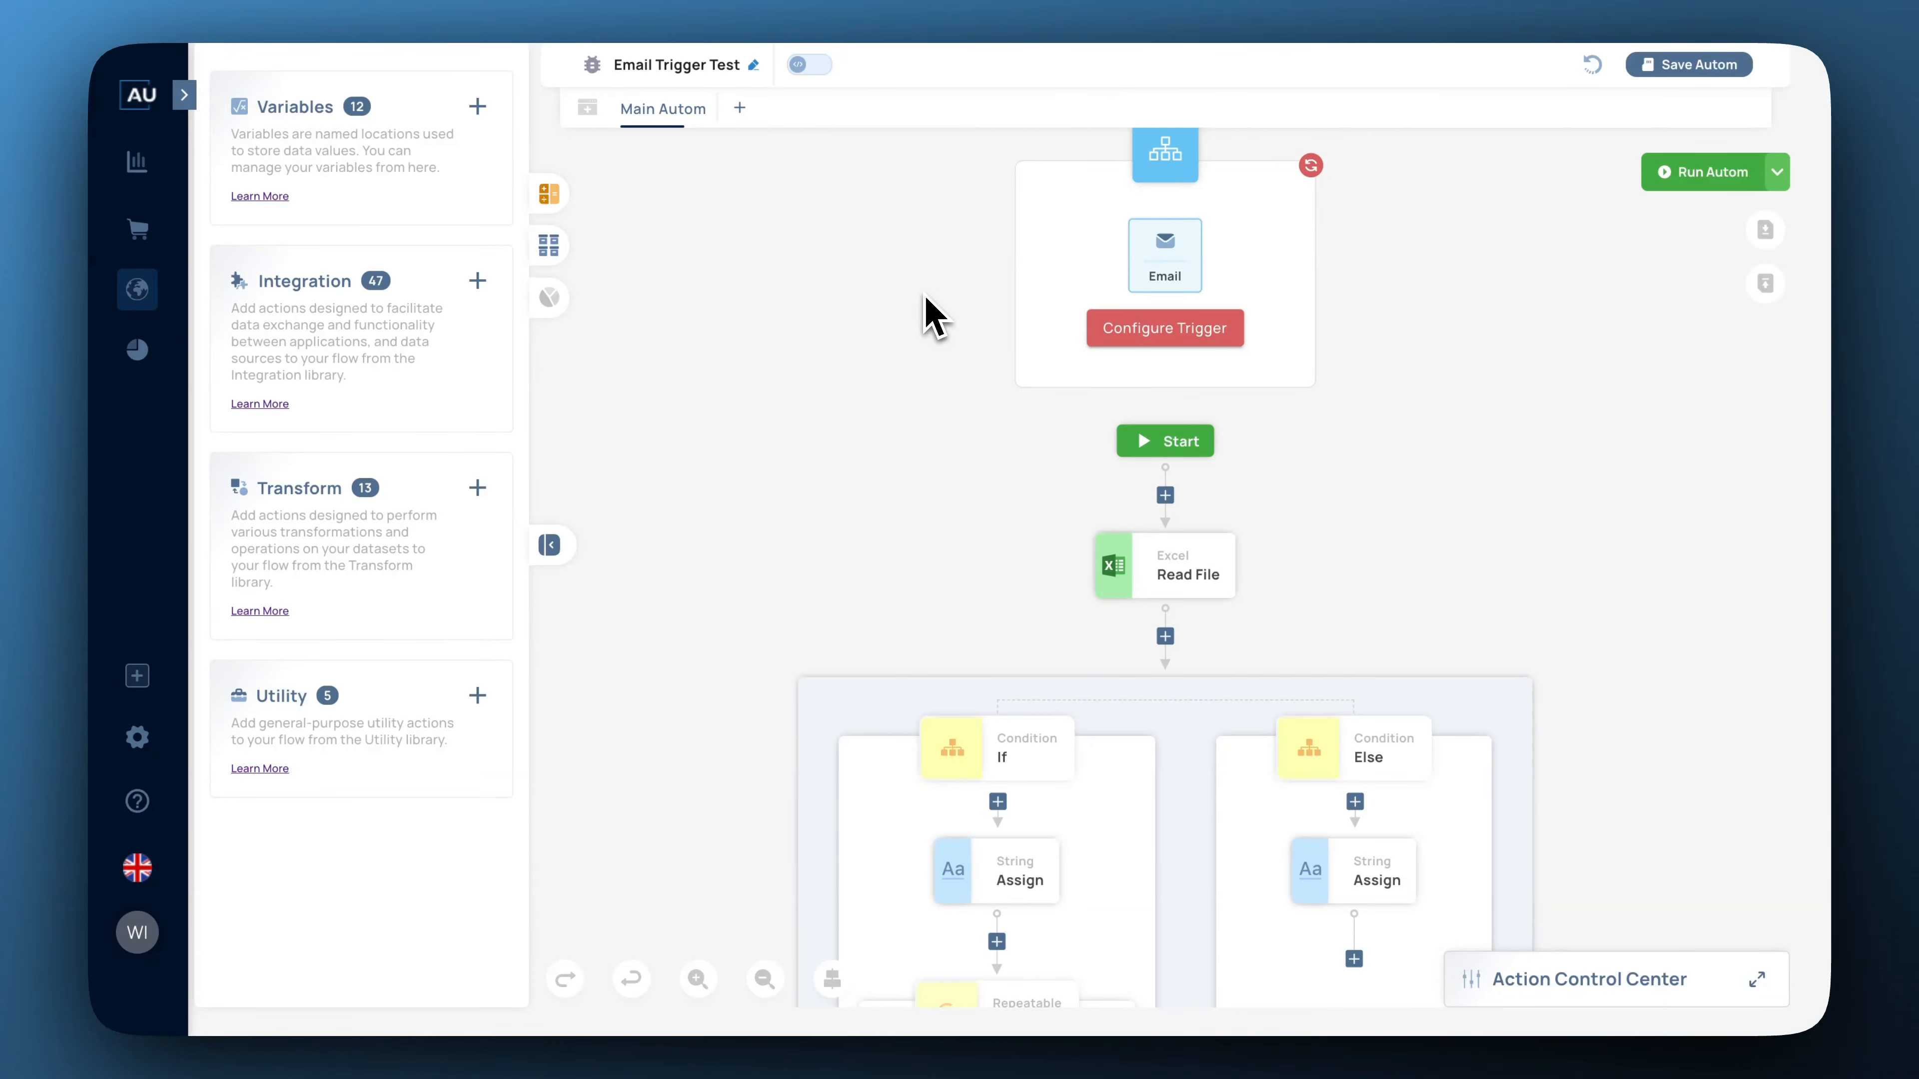
Examine the length condition of the If block and the String Assign settings in both the If and Else branches
scroll(926, 298, down, 4)
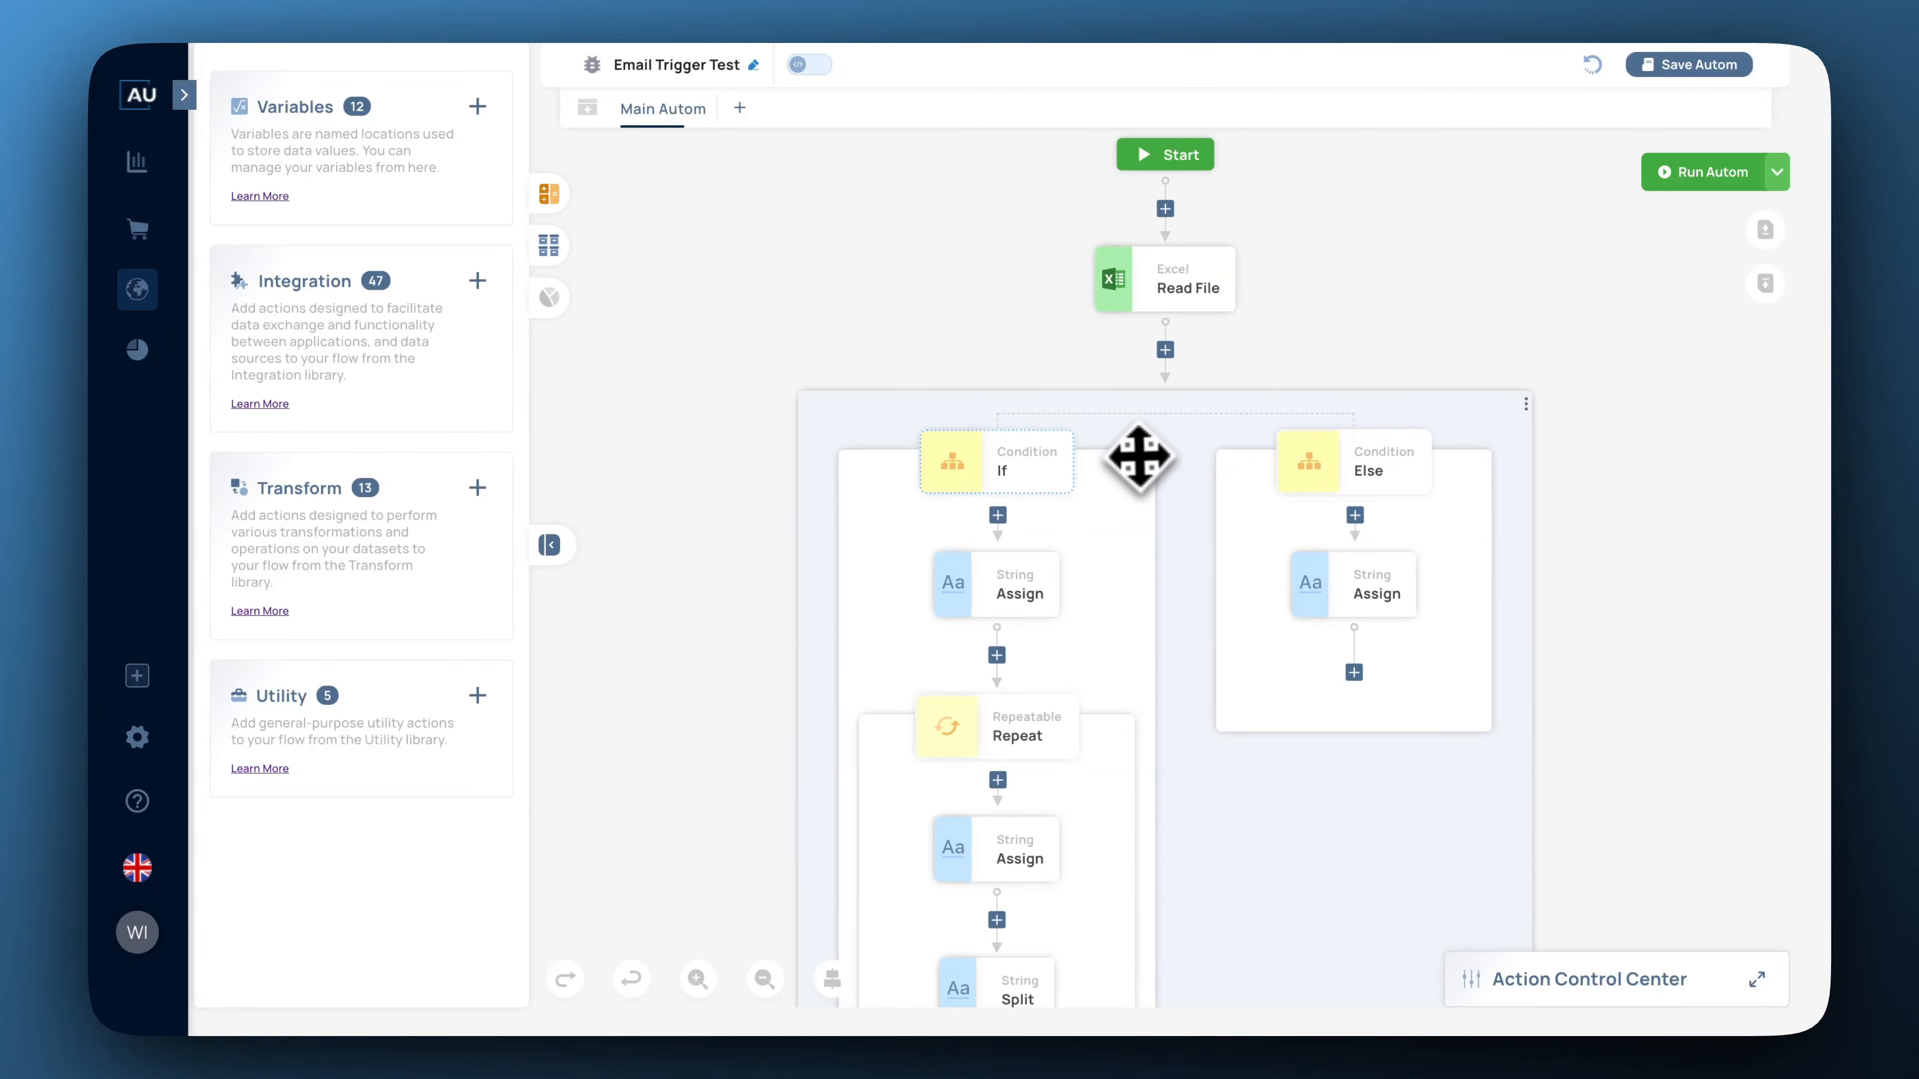
click(1008, 461)
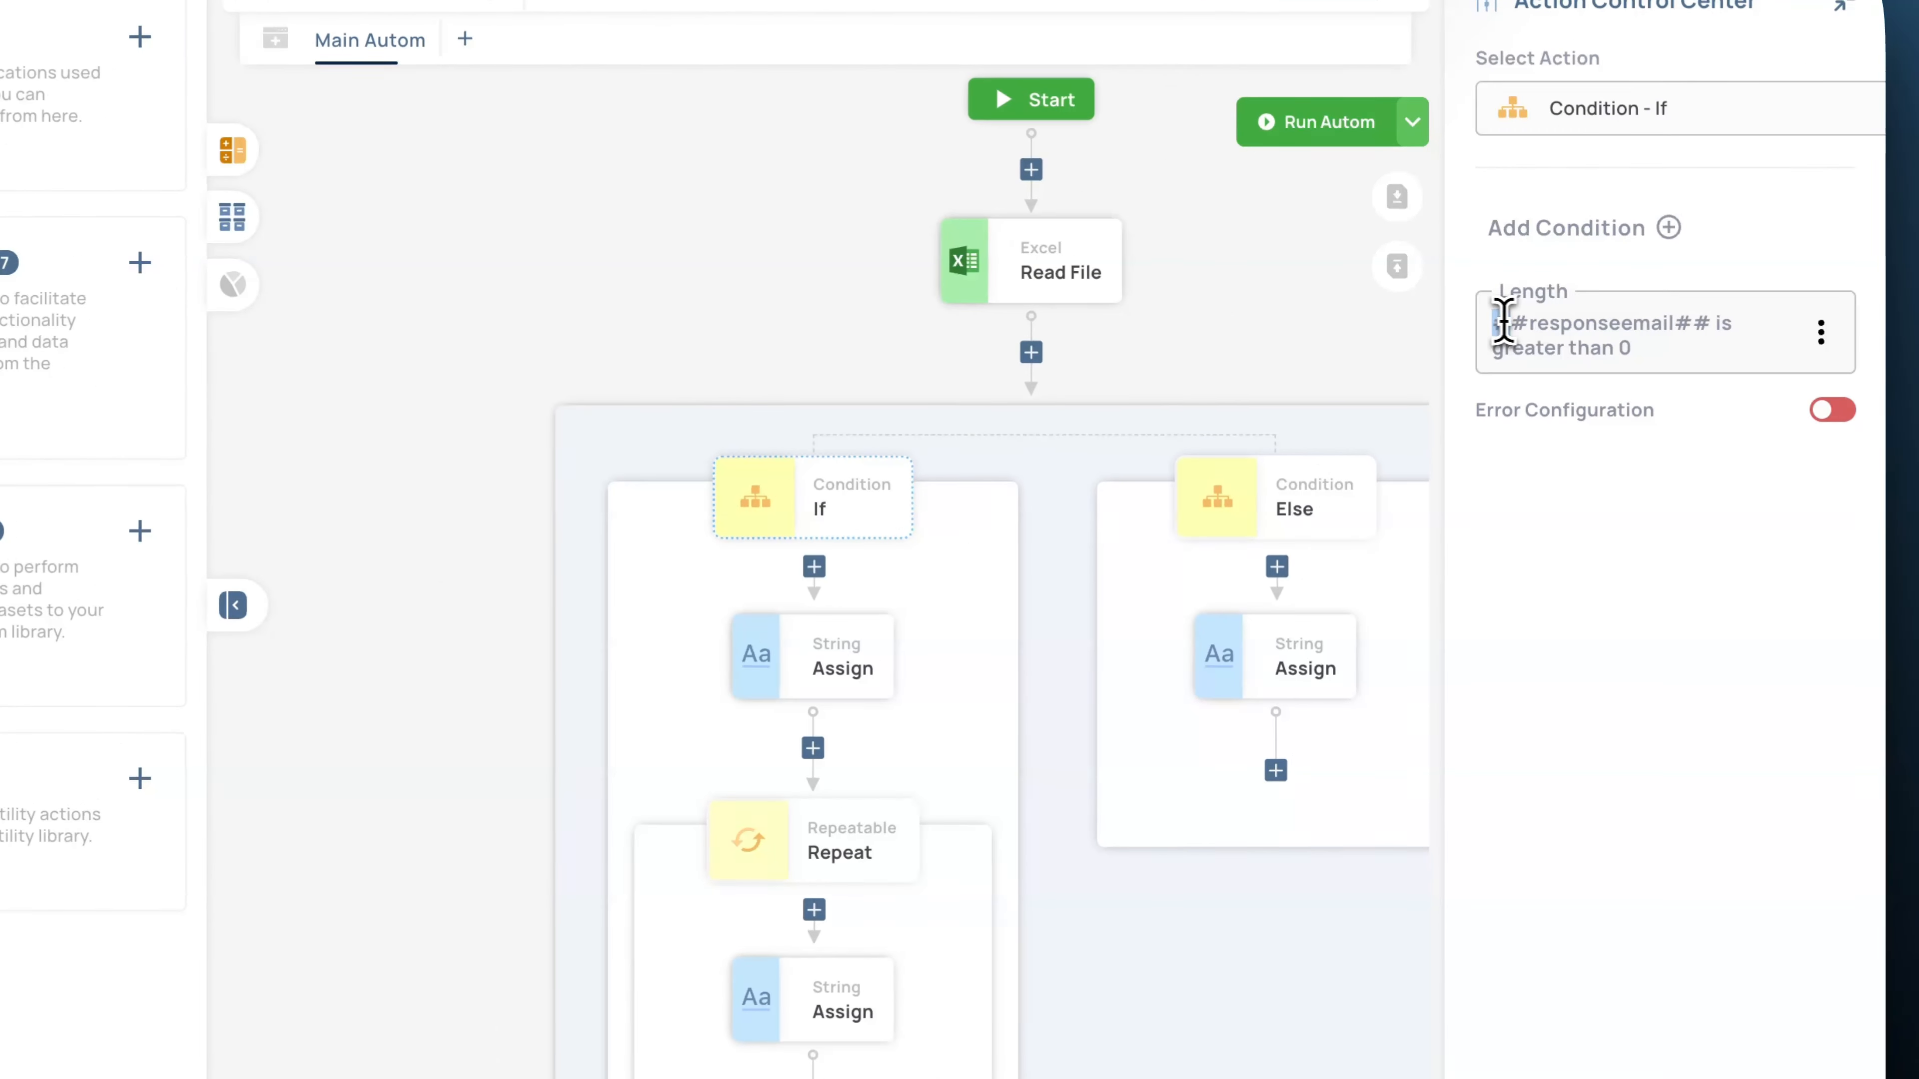
double_click(1550, 328)
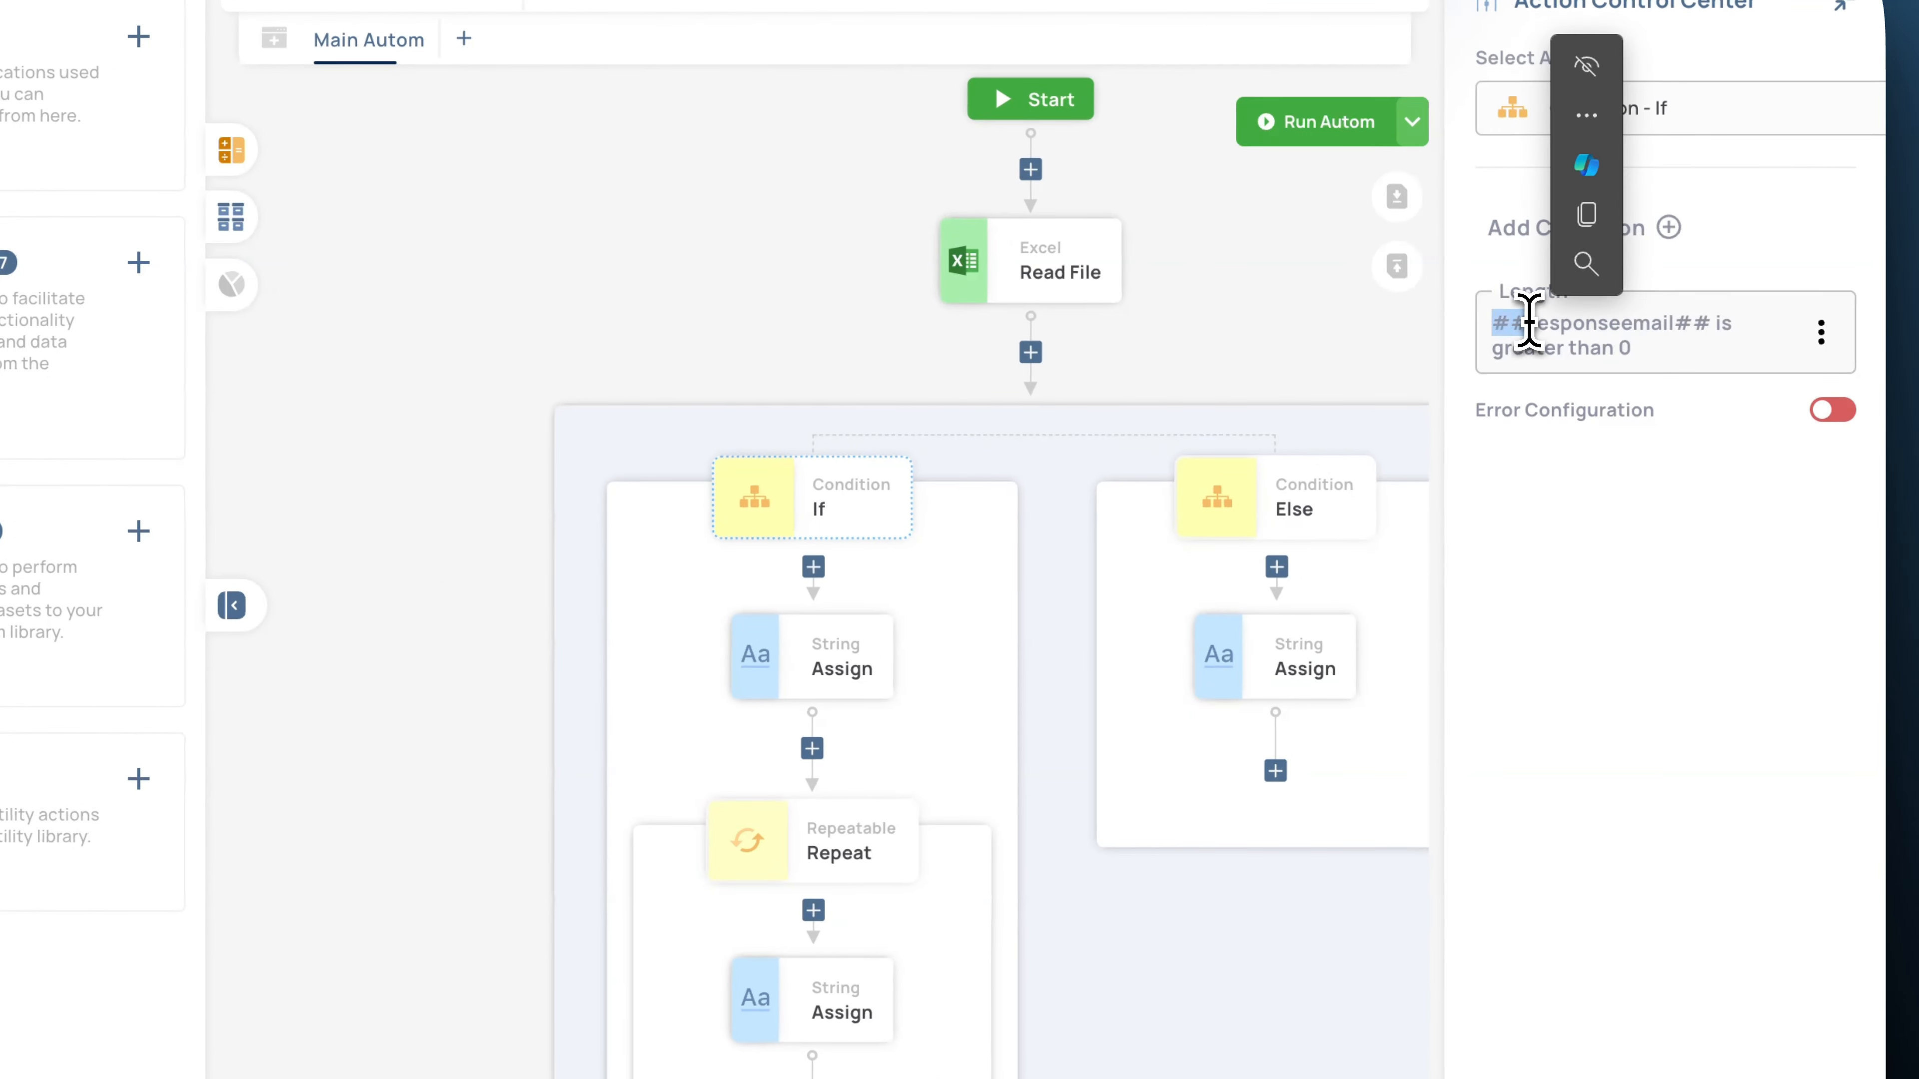
double_click(1693, 324)
drag(1493, 323, 1714, 333)
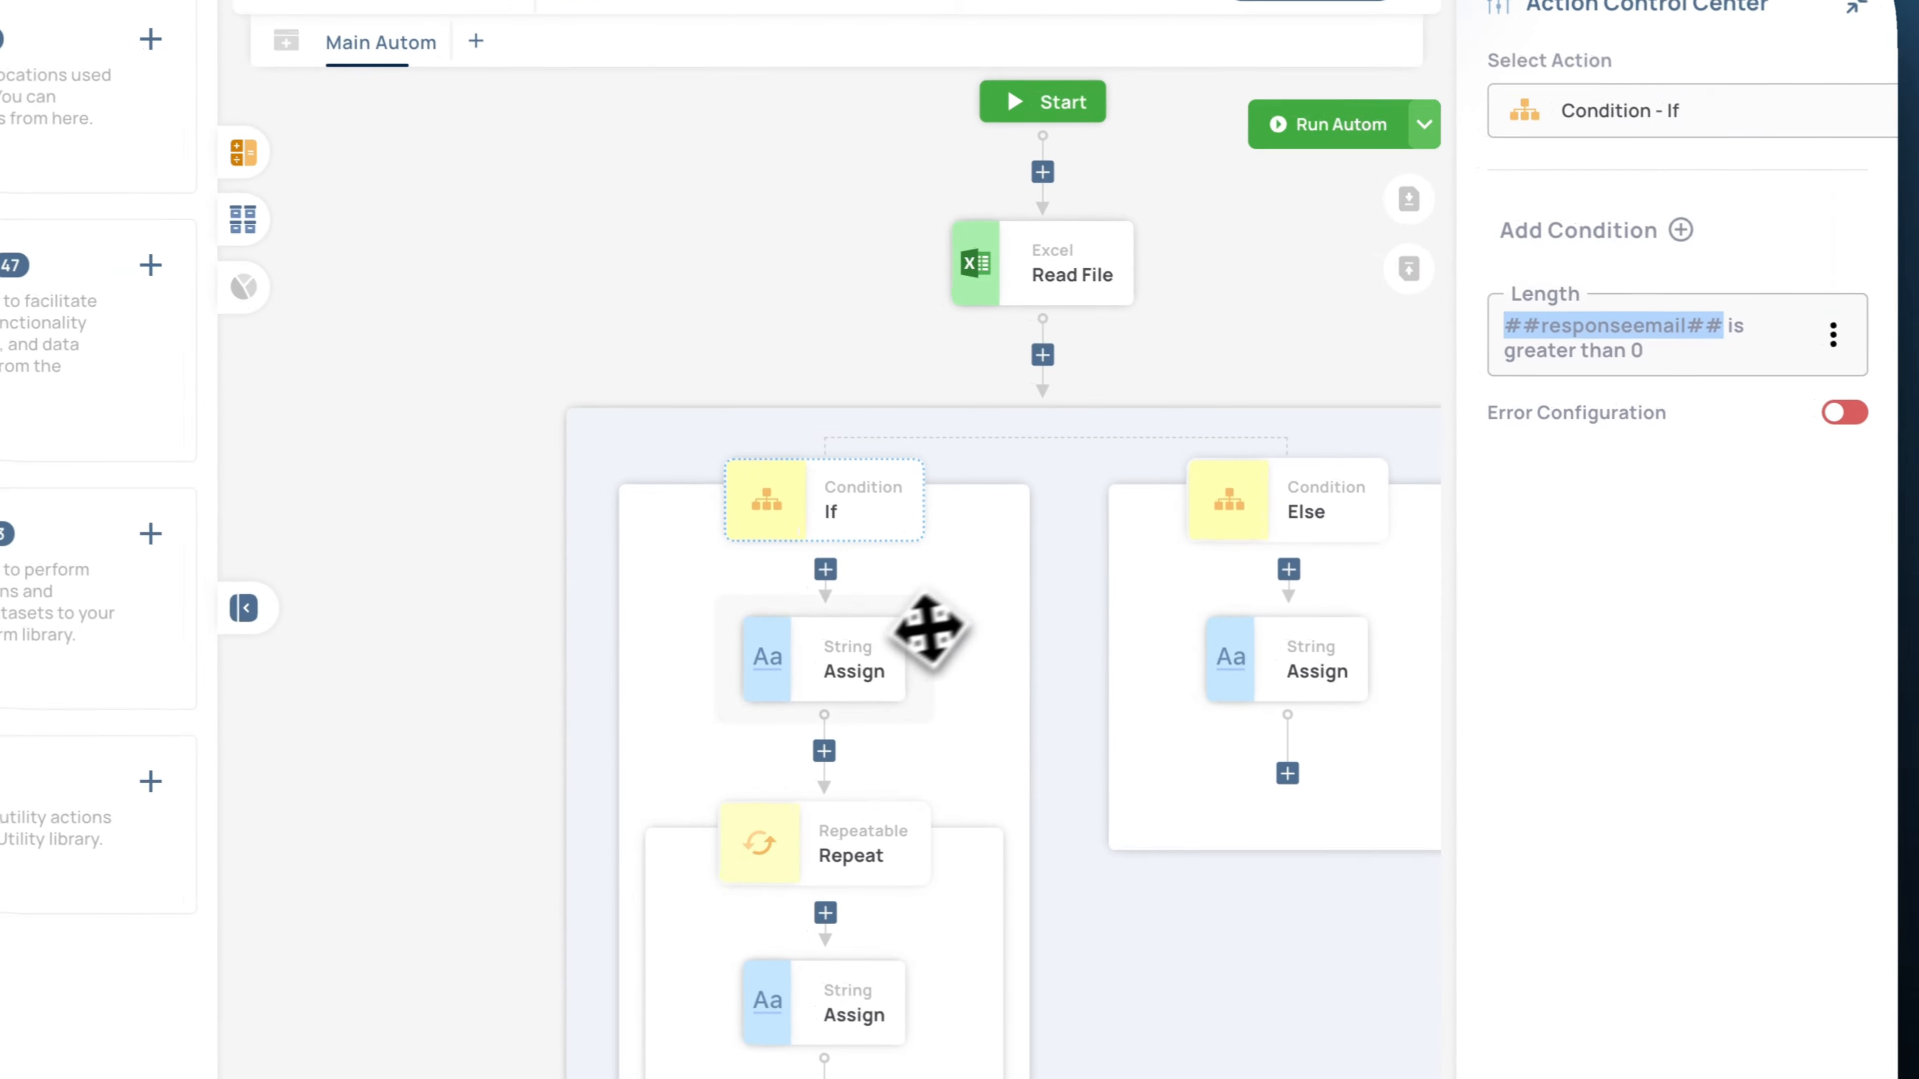
click(884, 642)
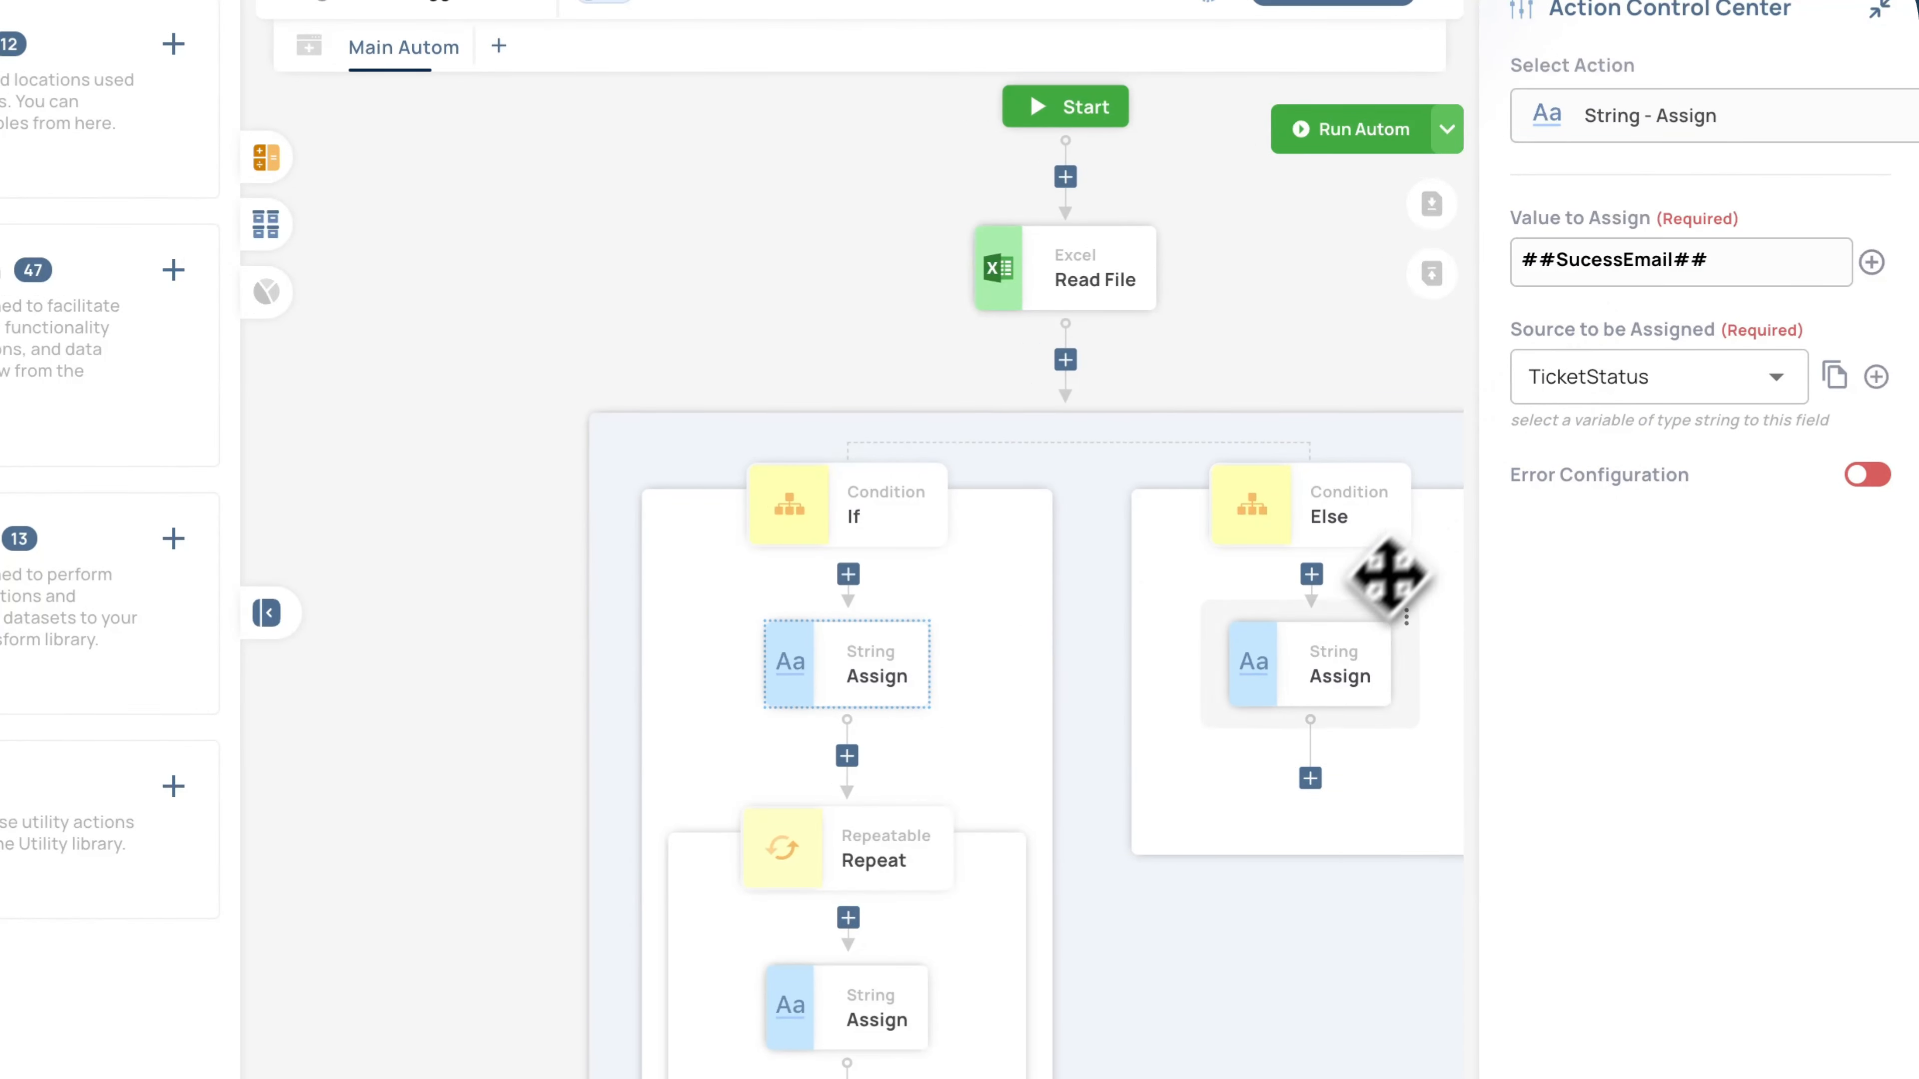
click(1359, 639)
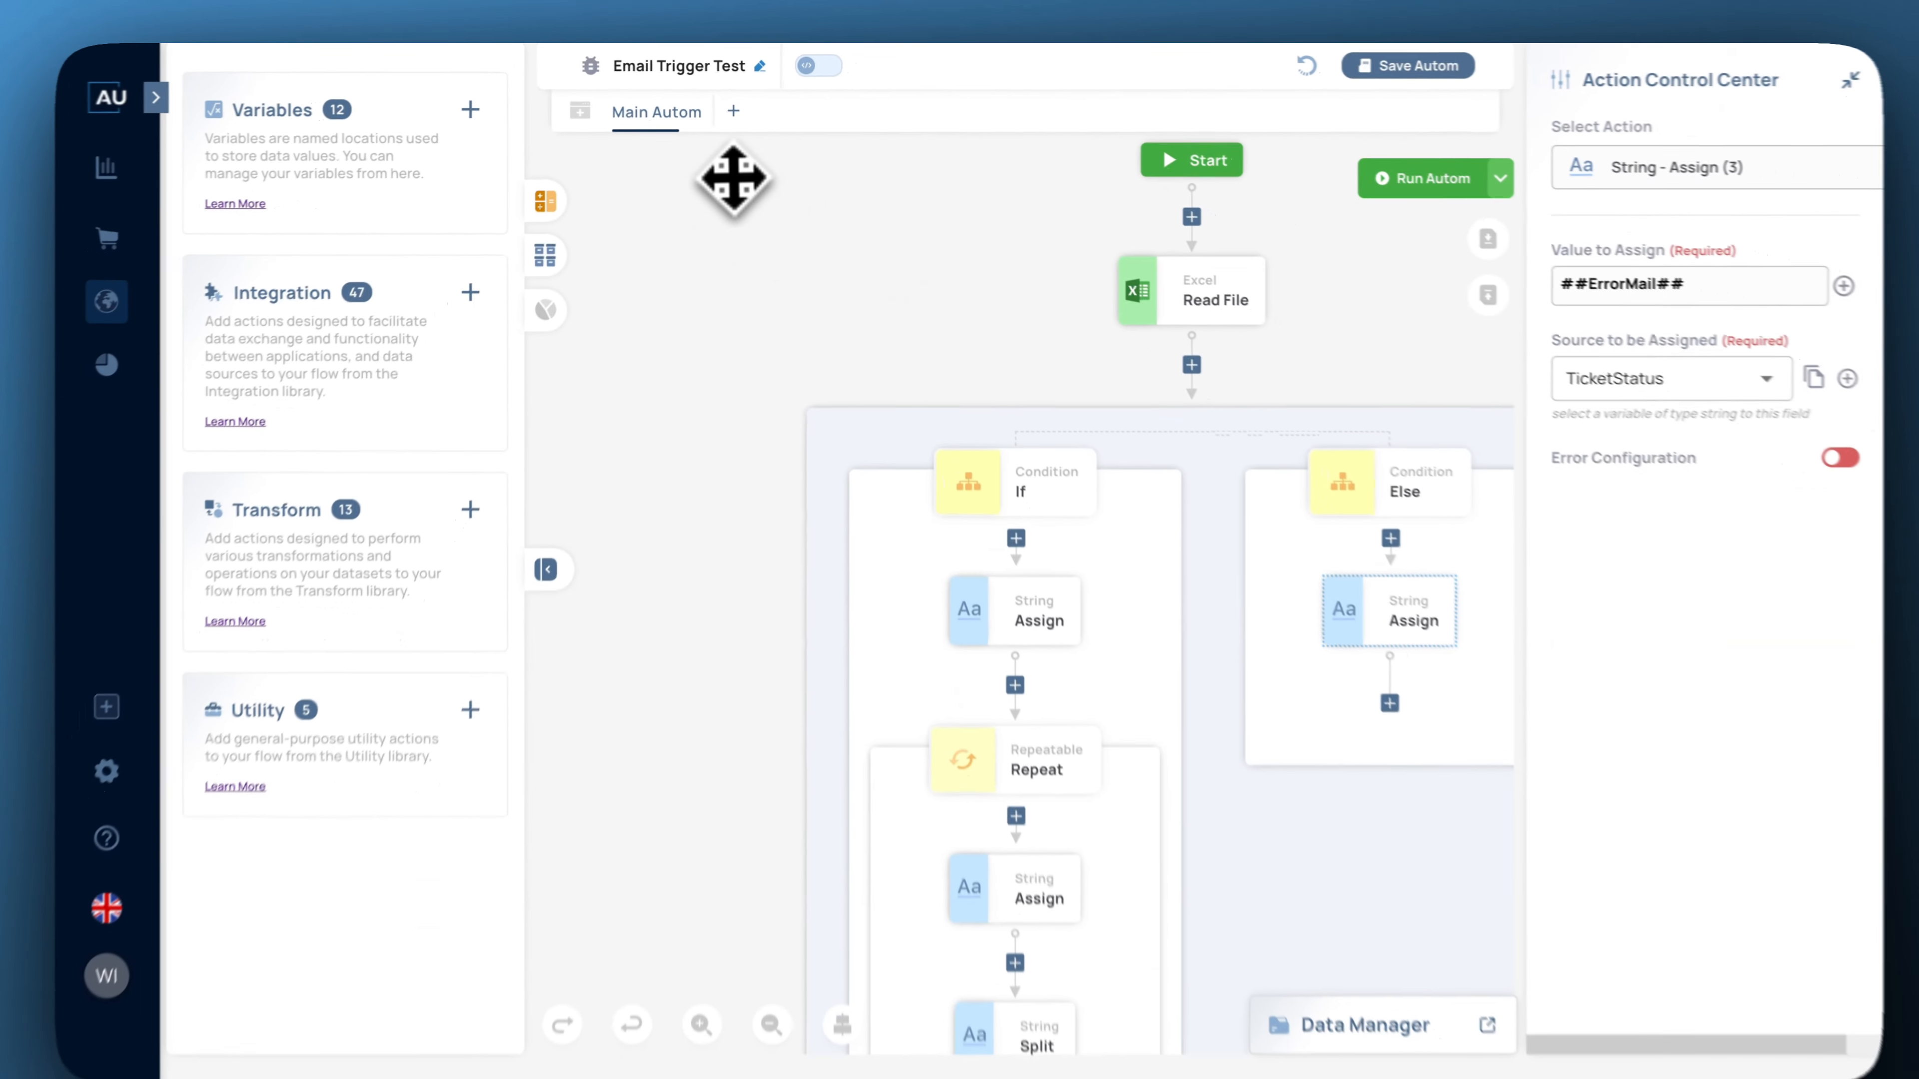
Start a new flow variable and set its type to array
click(470, 110)
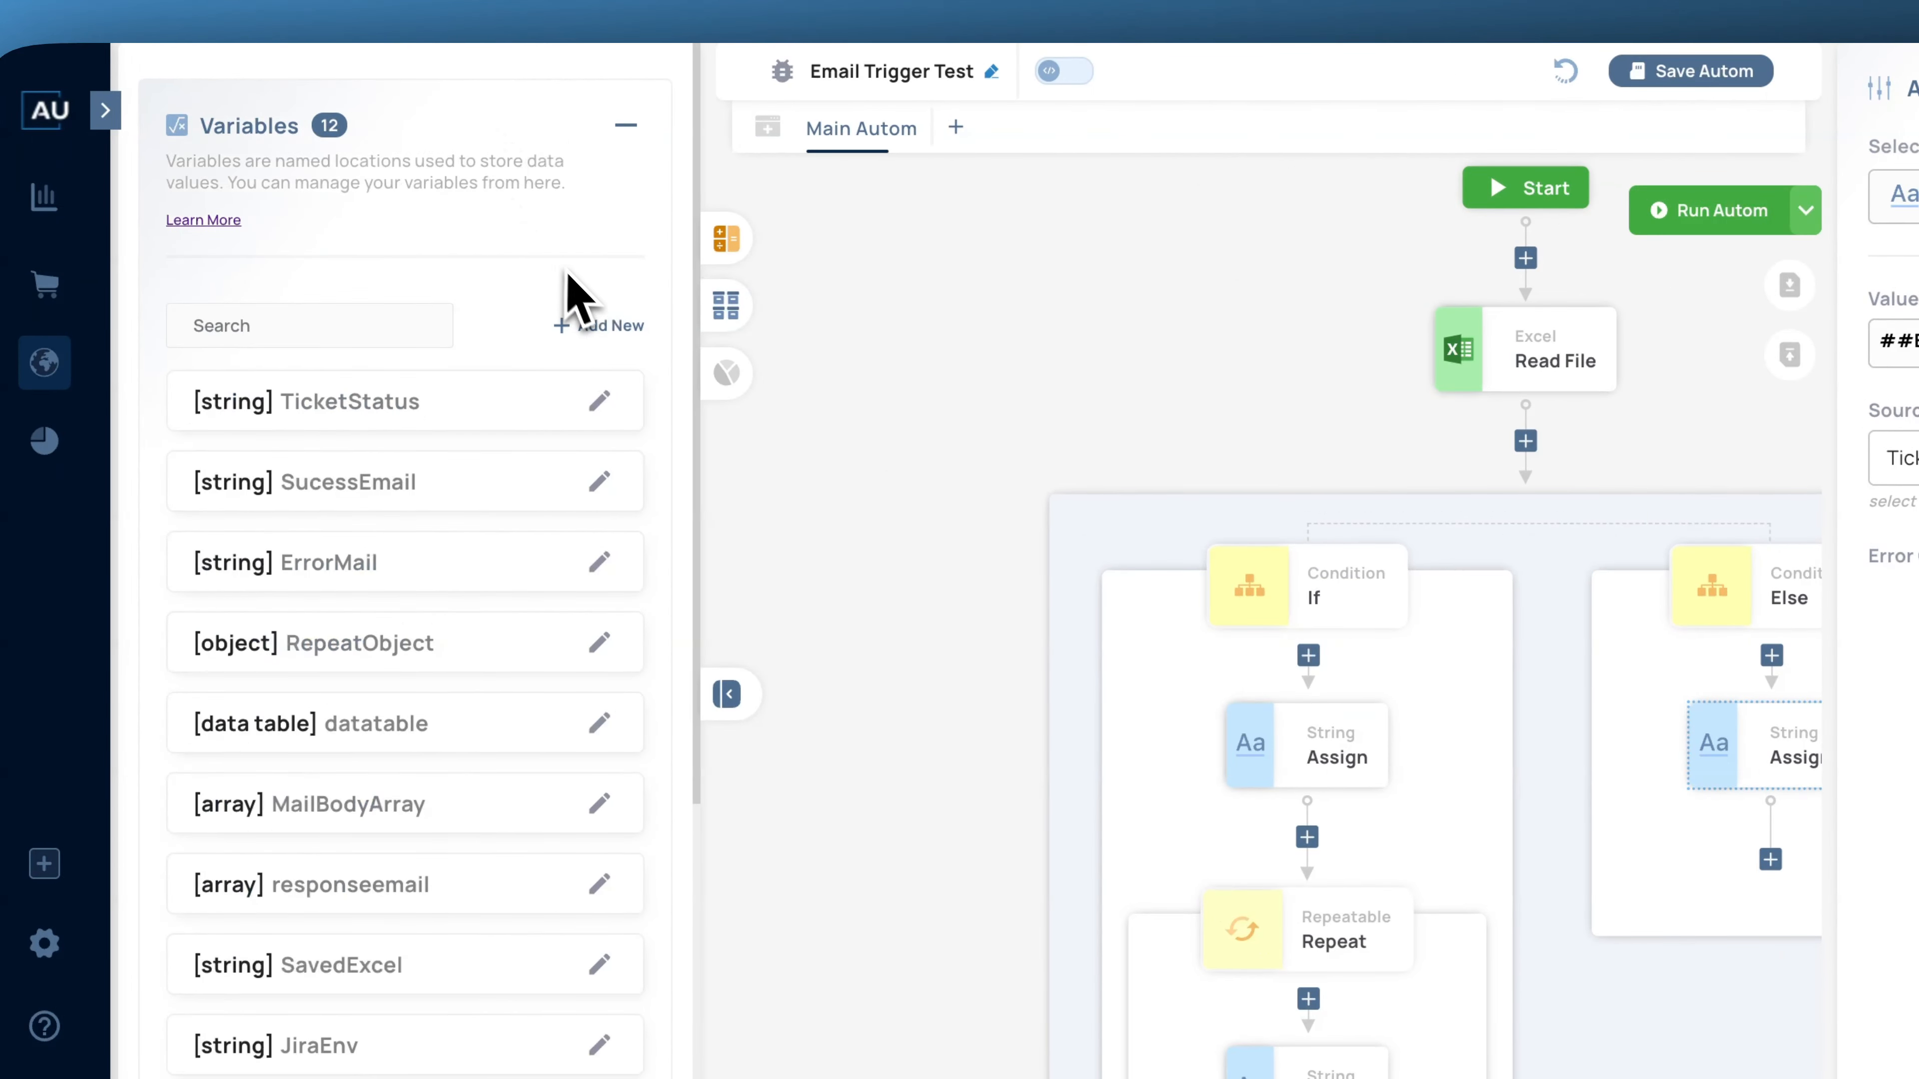
click(592, 332)
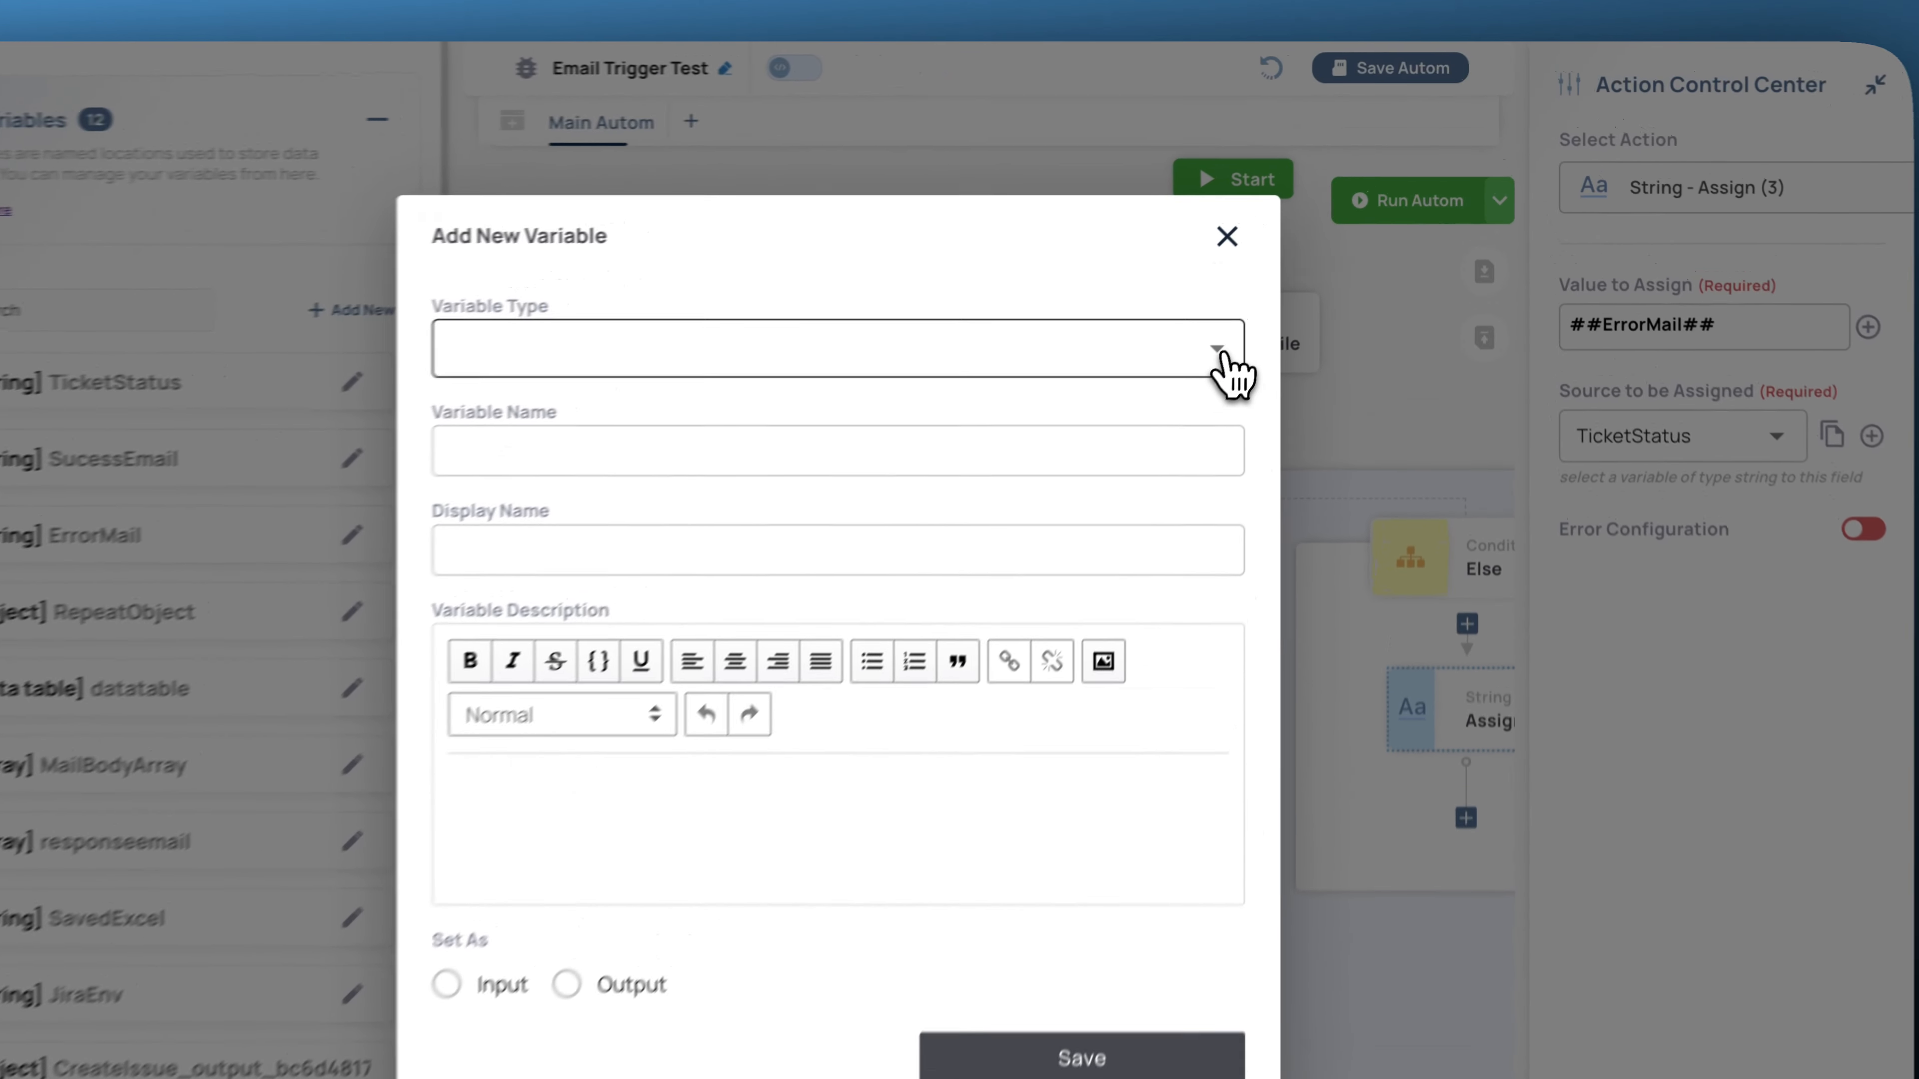
click(1222, 353)
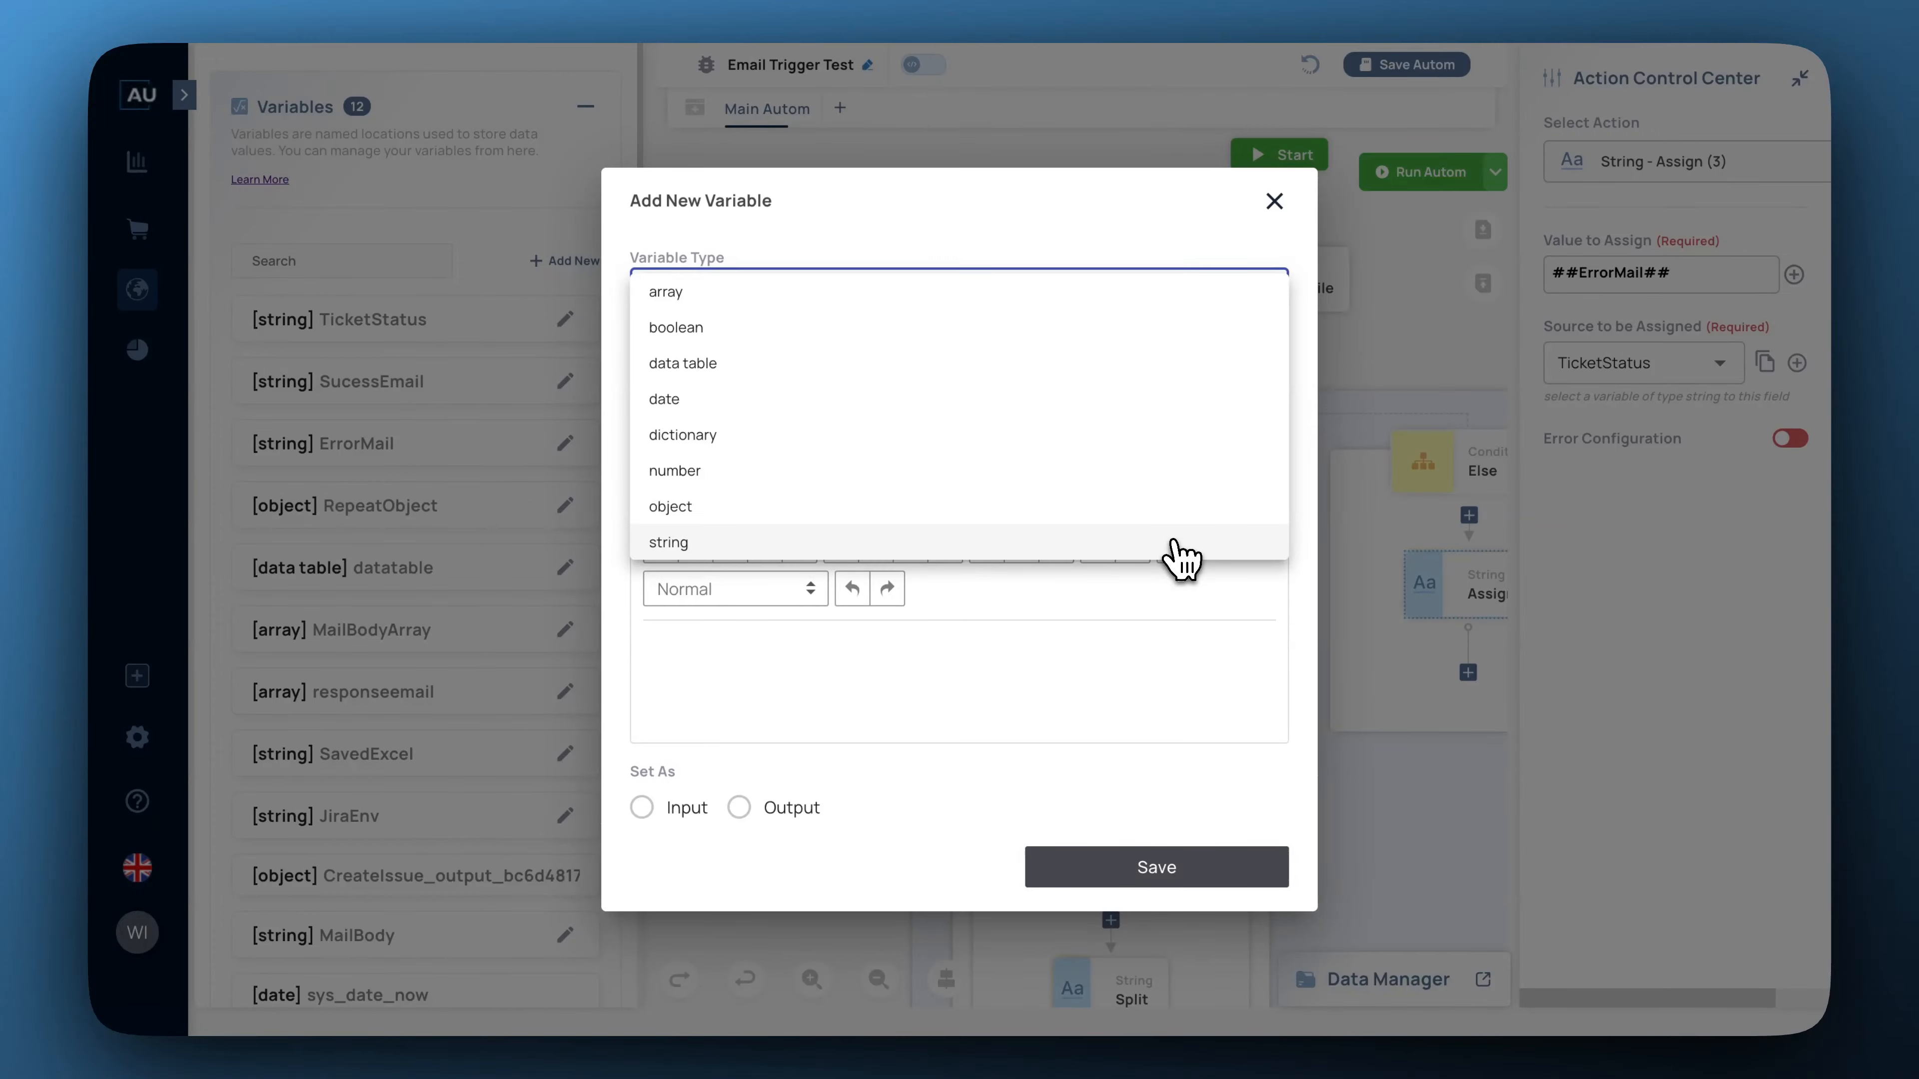
click(937, 305)
click(1080, 374)
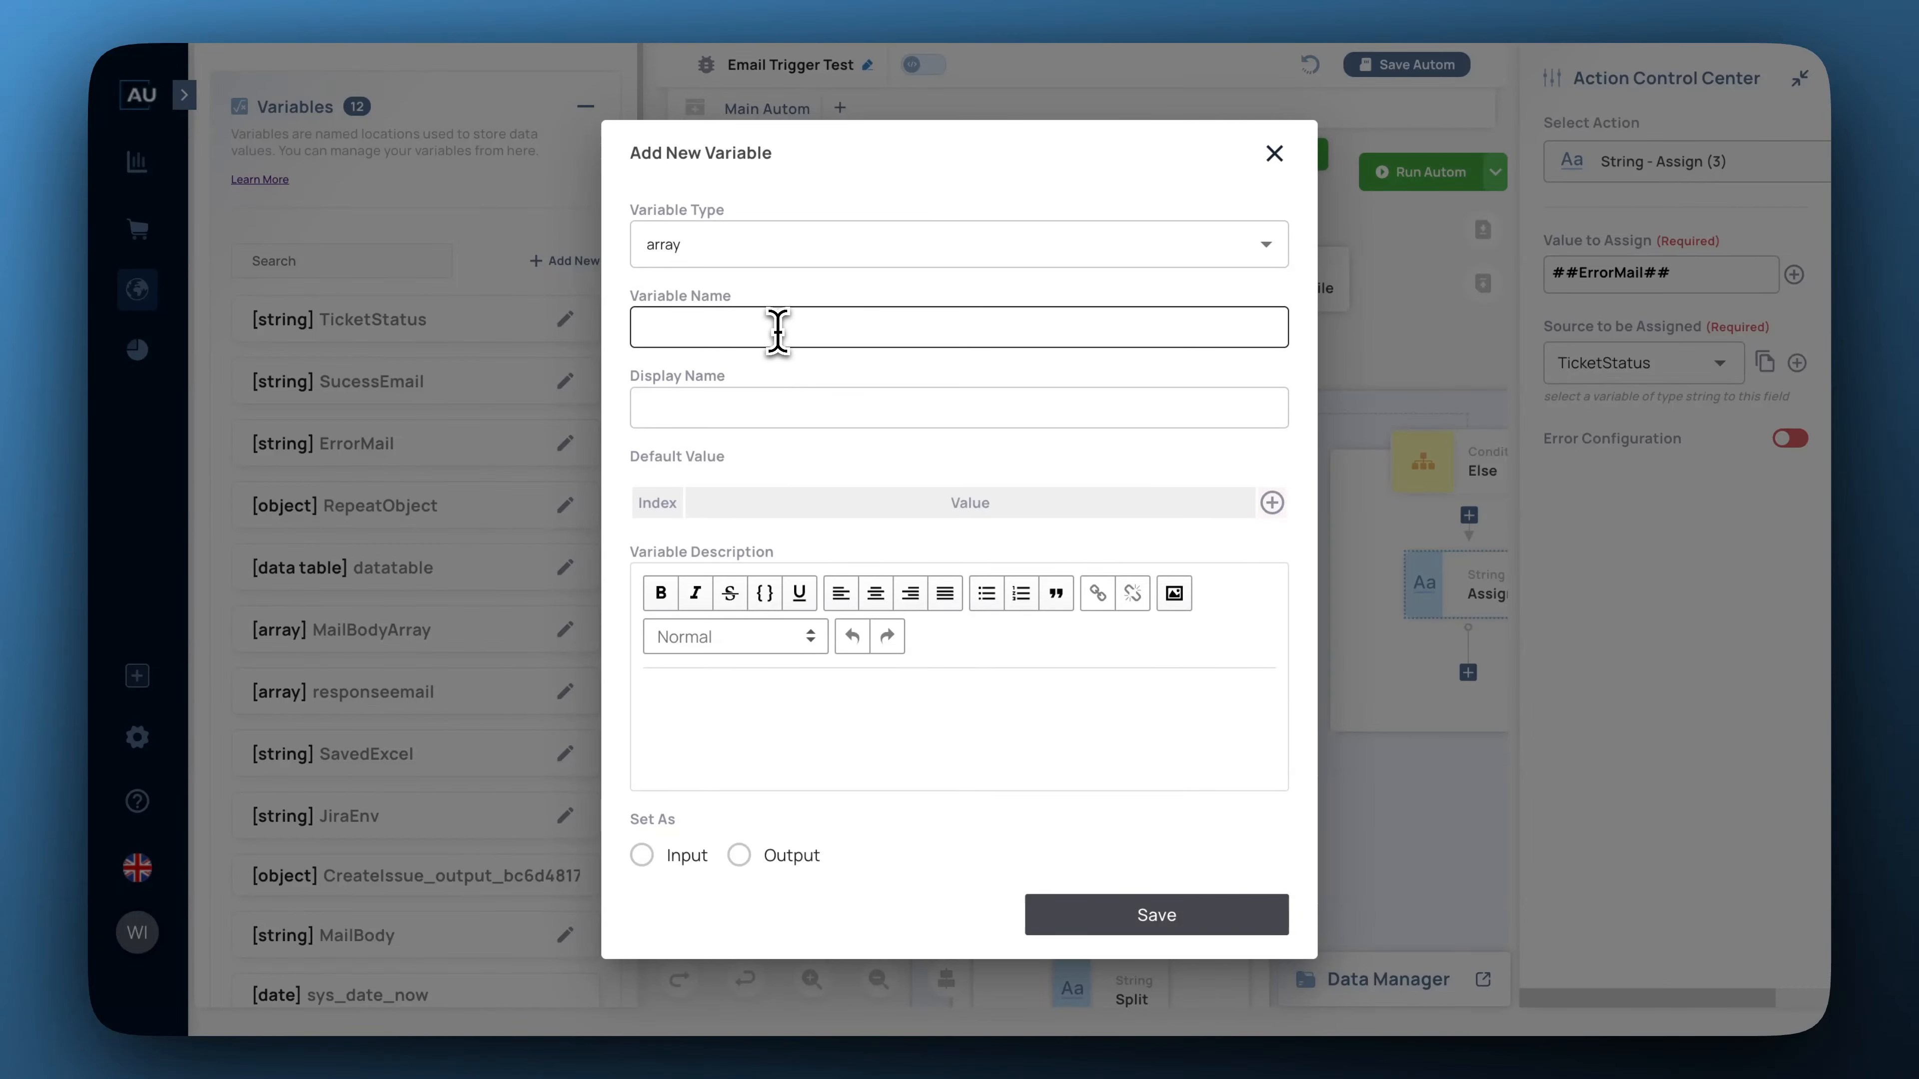
Name the new array variable MailFetch
click(775, 331)
text(MailFeth)
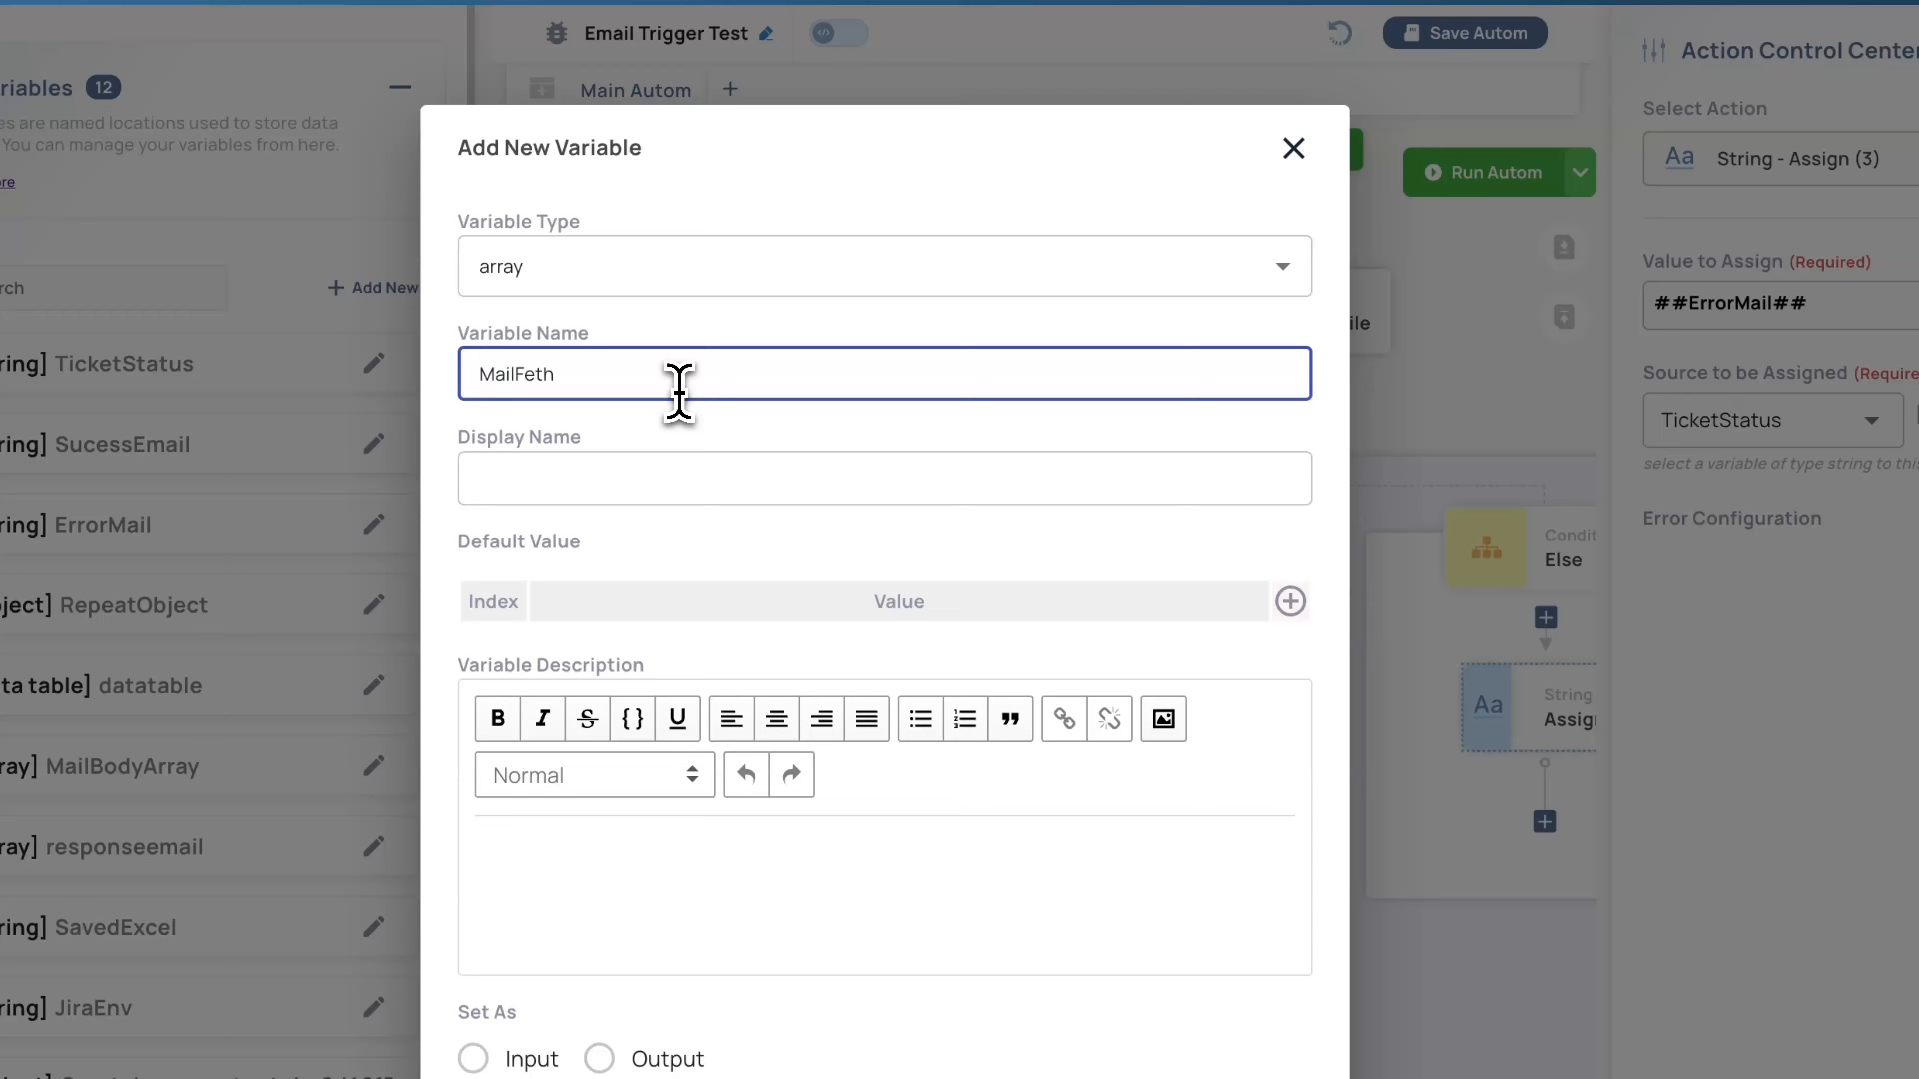
key(BackSpace)
text(ch)
click(748, 442)
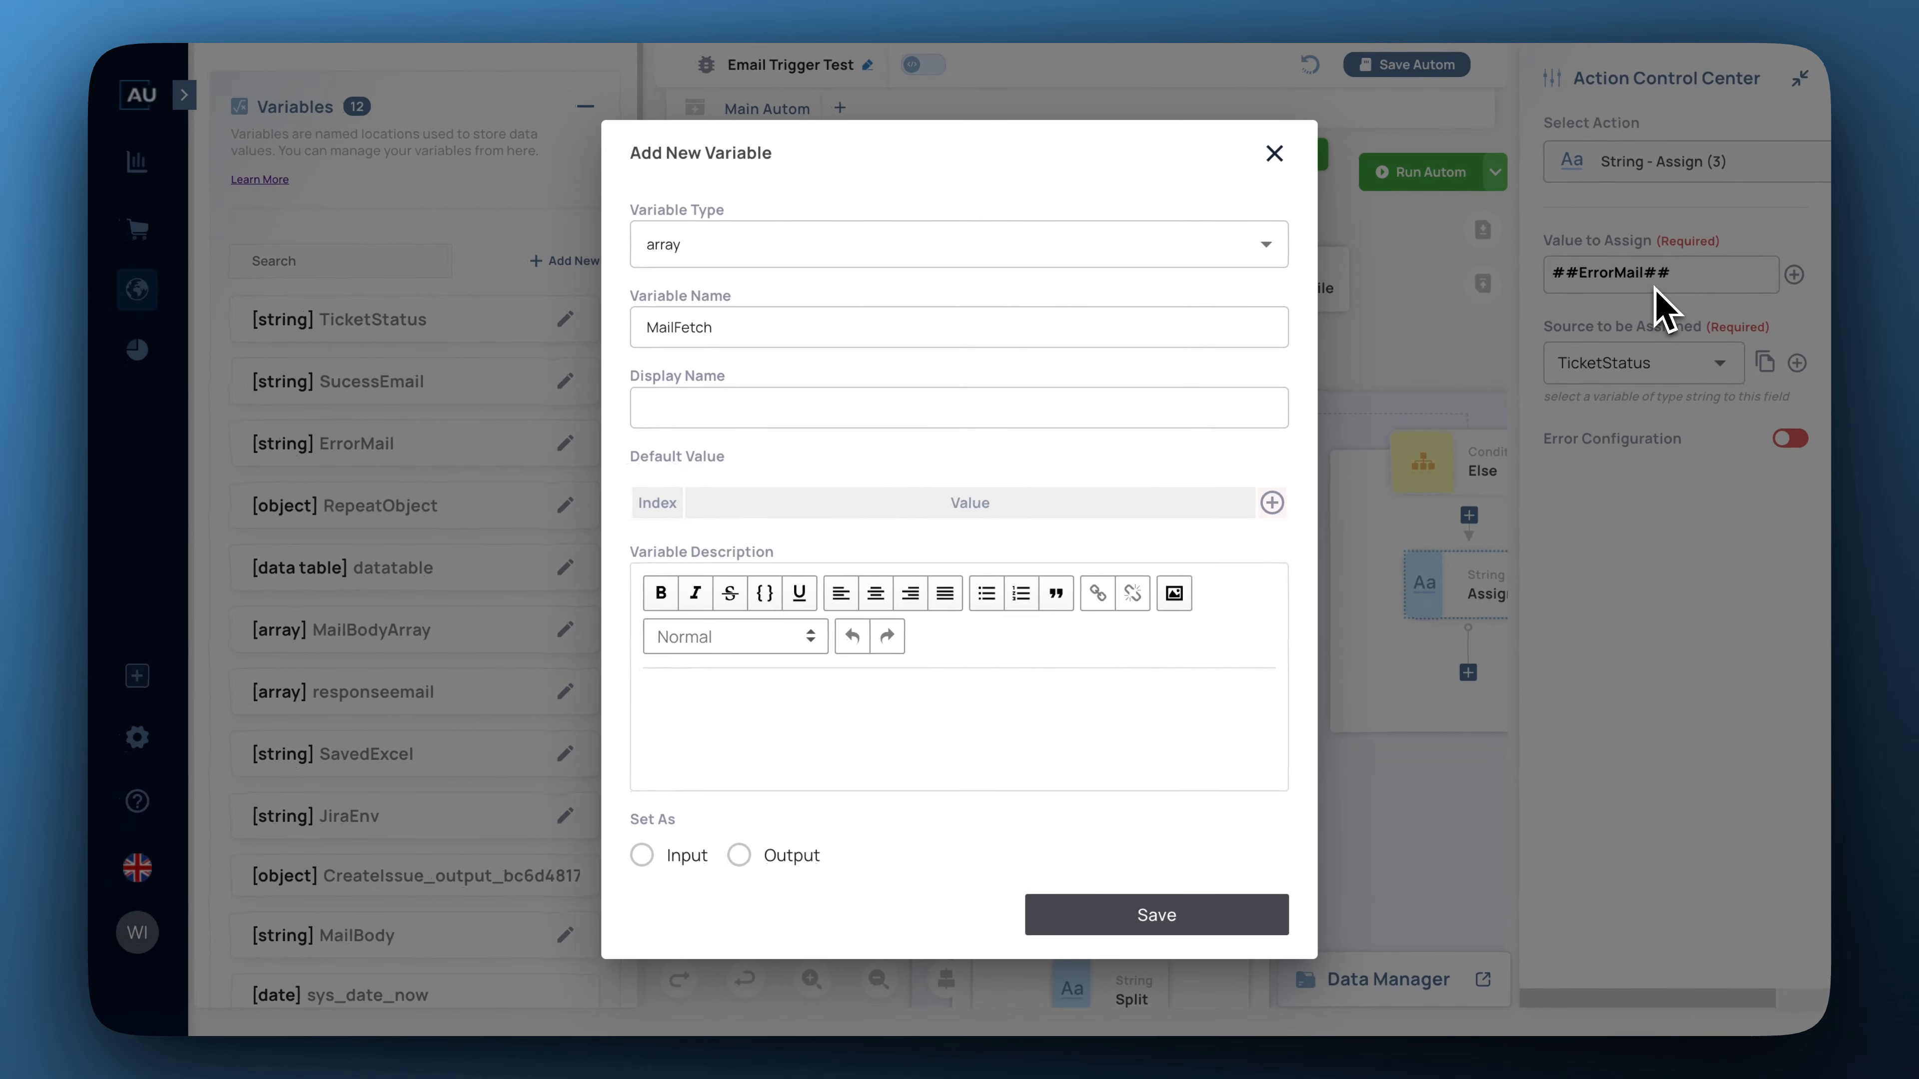
Save the array variable without a display name or default value, and collapse the variables list
click(1016, 416)
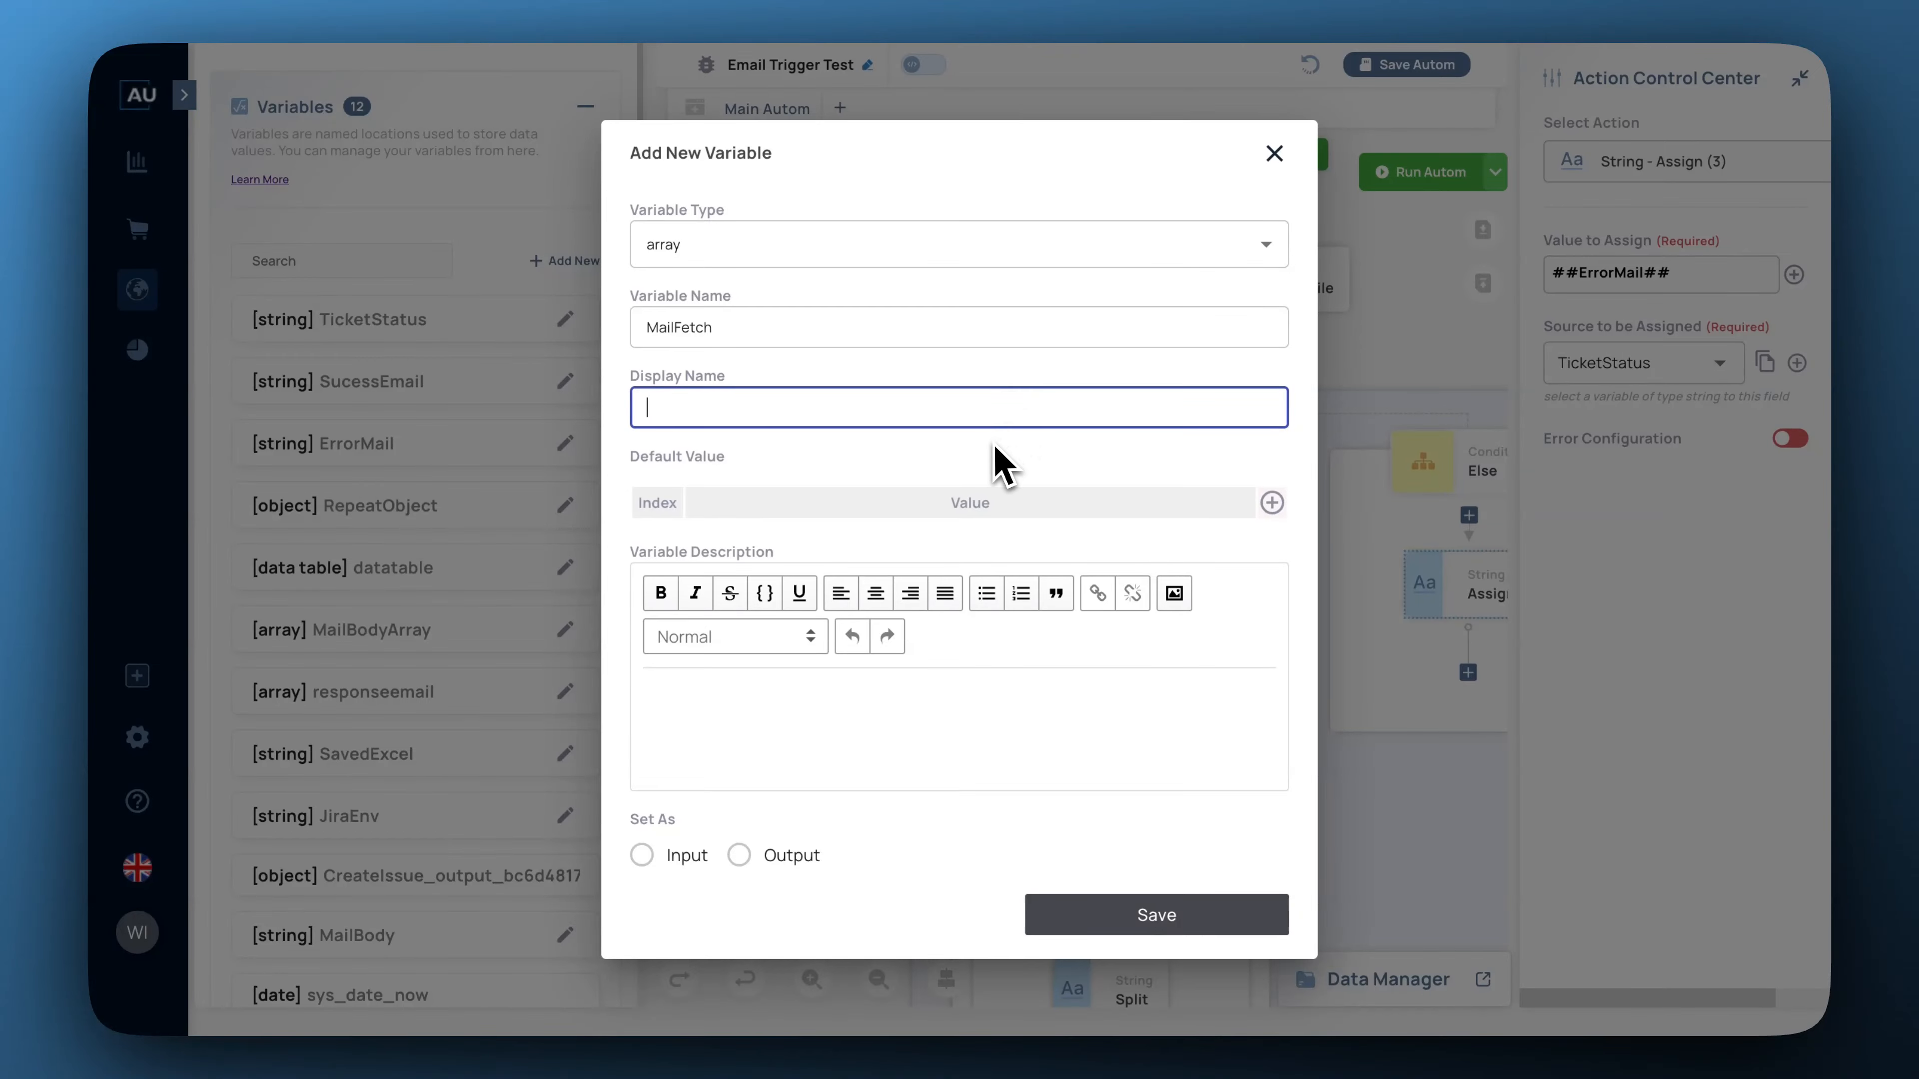
click(1273, 502)
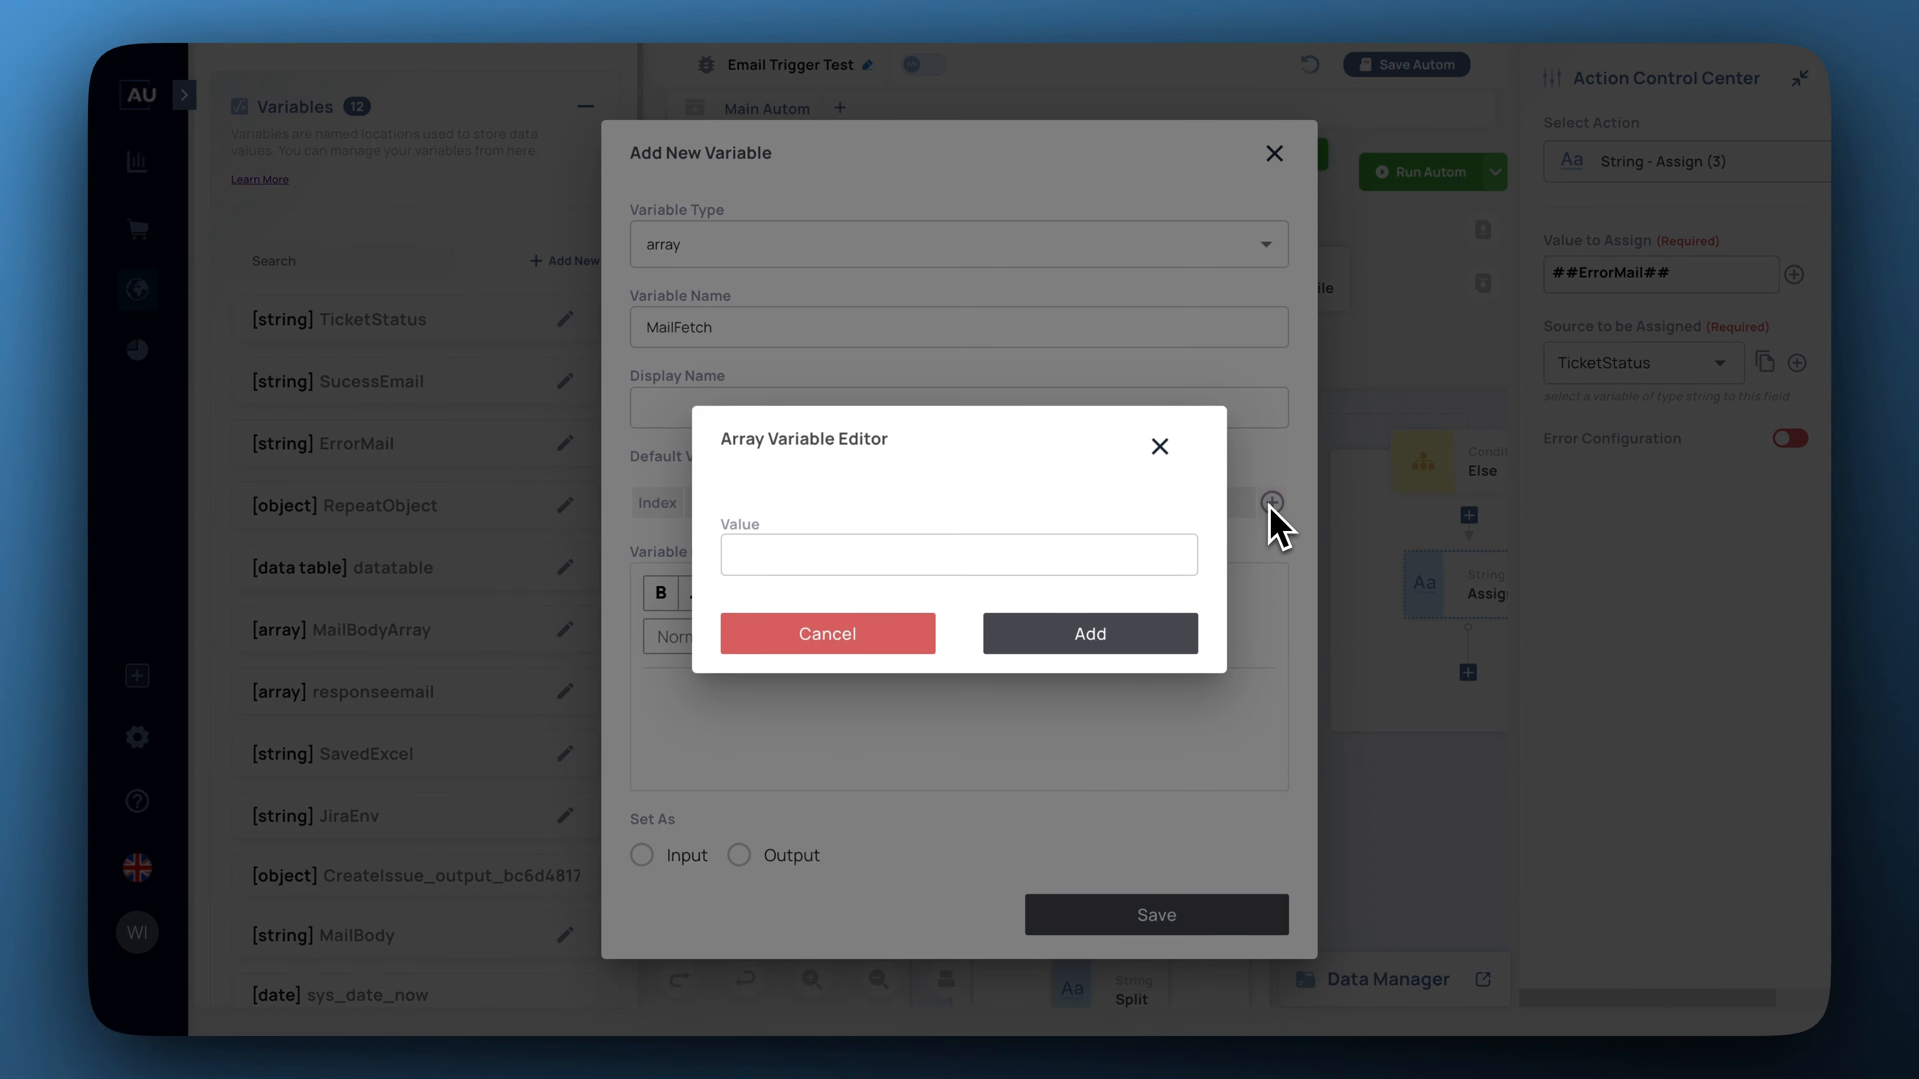
click(1160, 445)
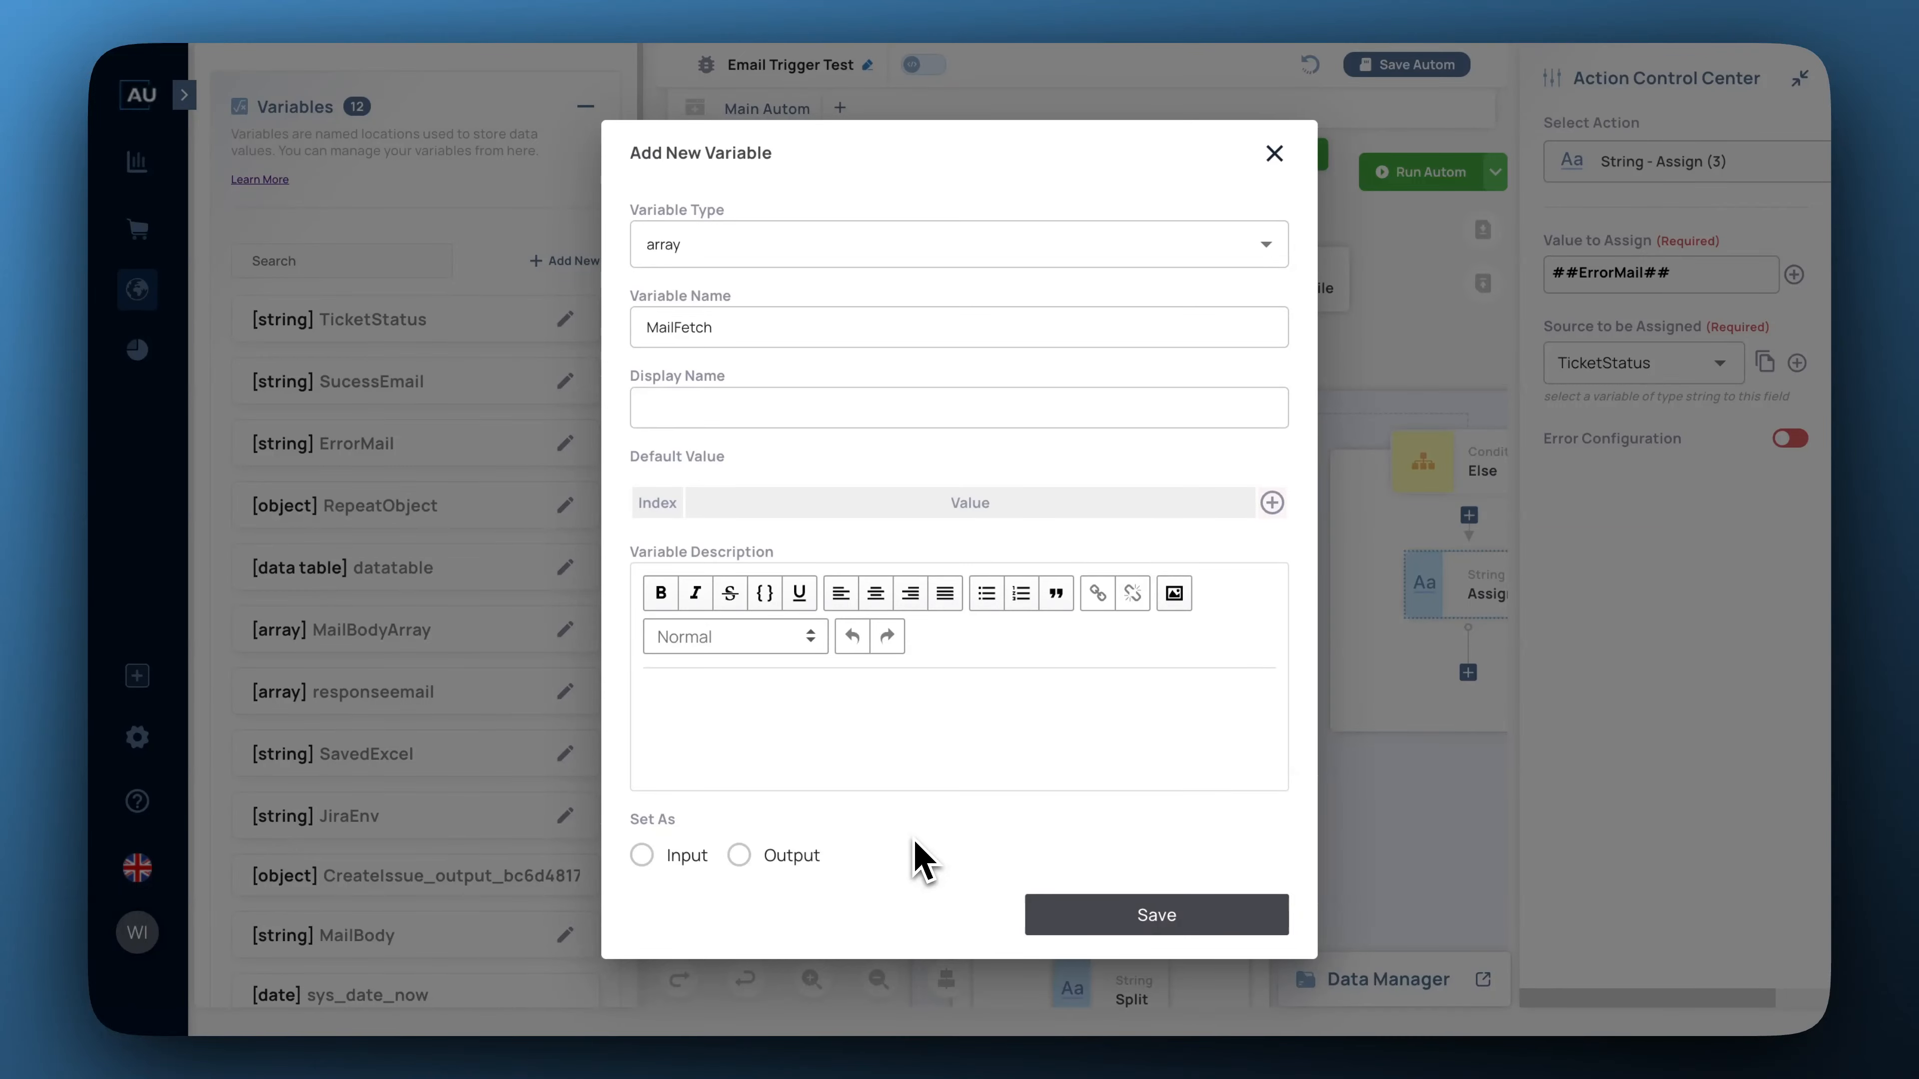
click(1113, 914)
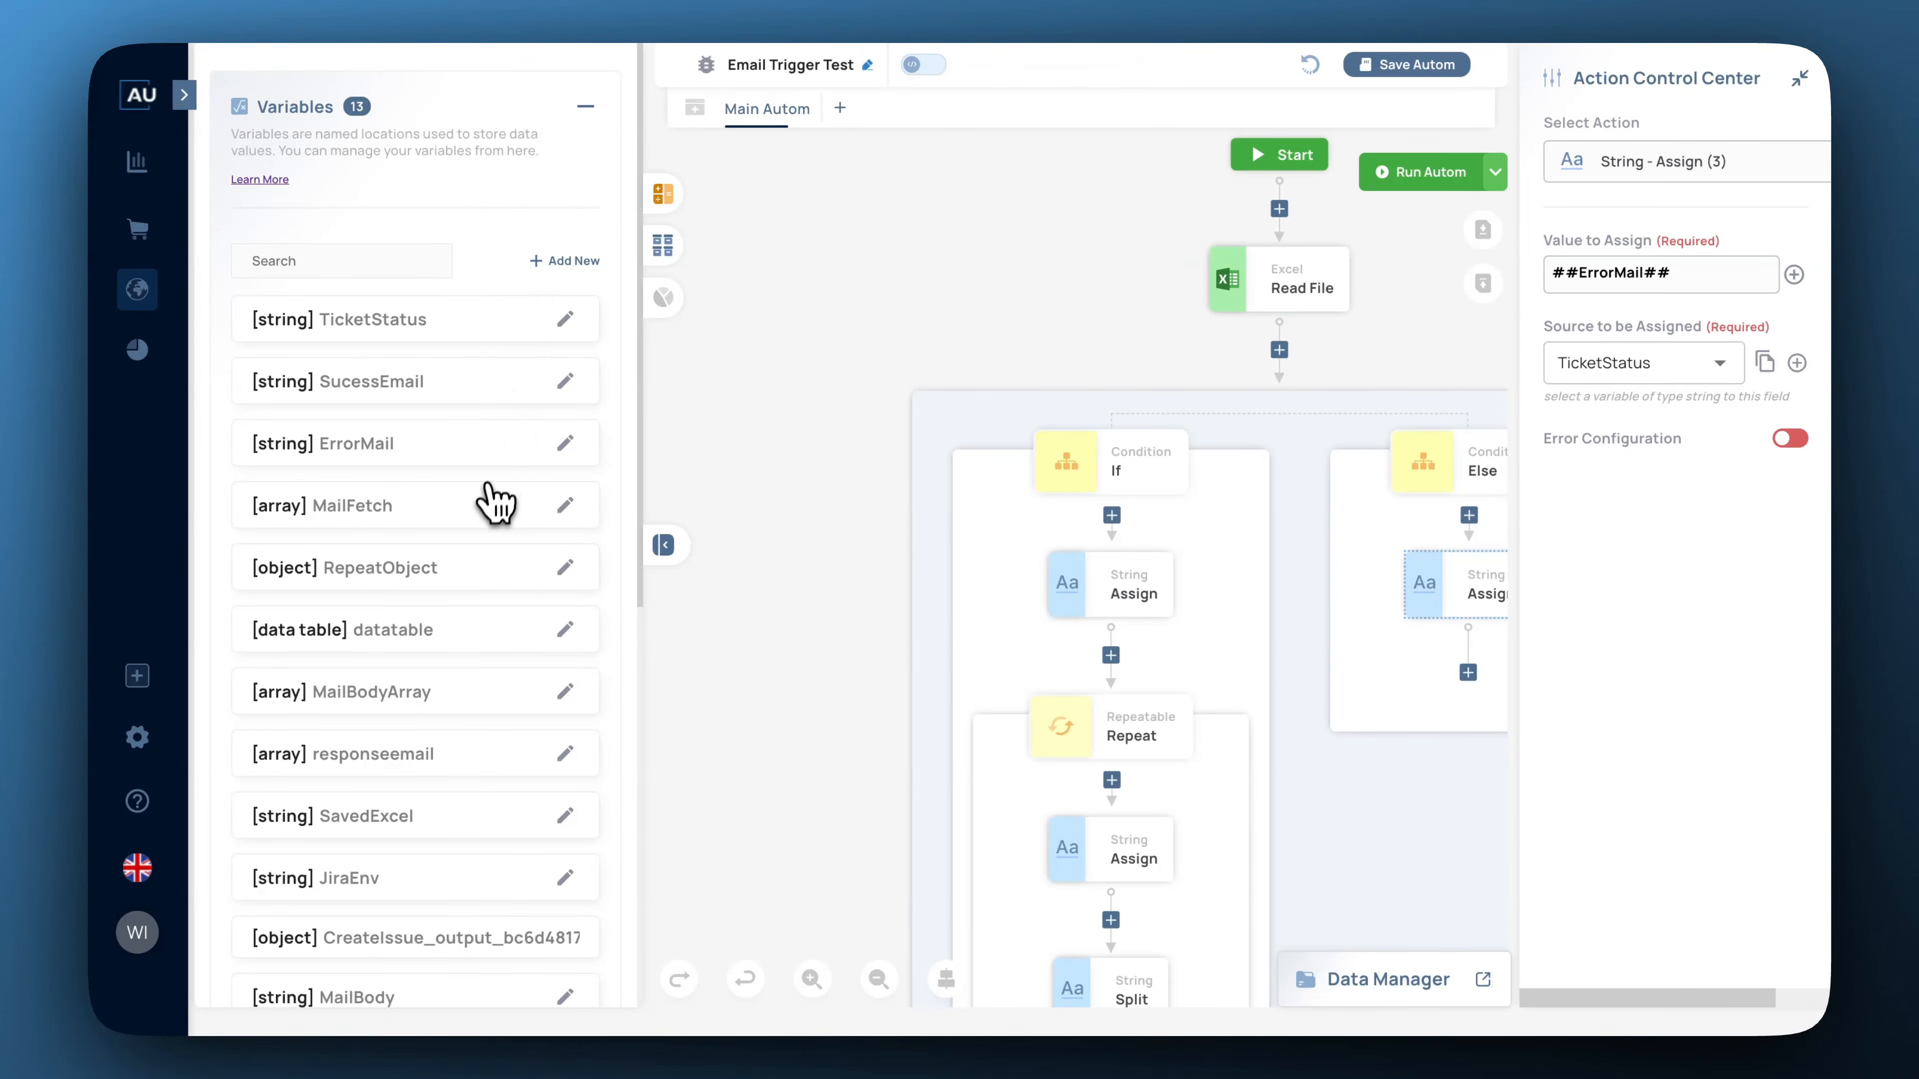
click(586, 106)
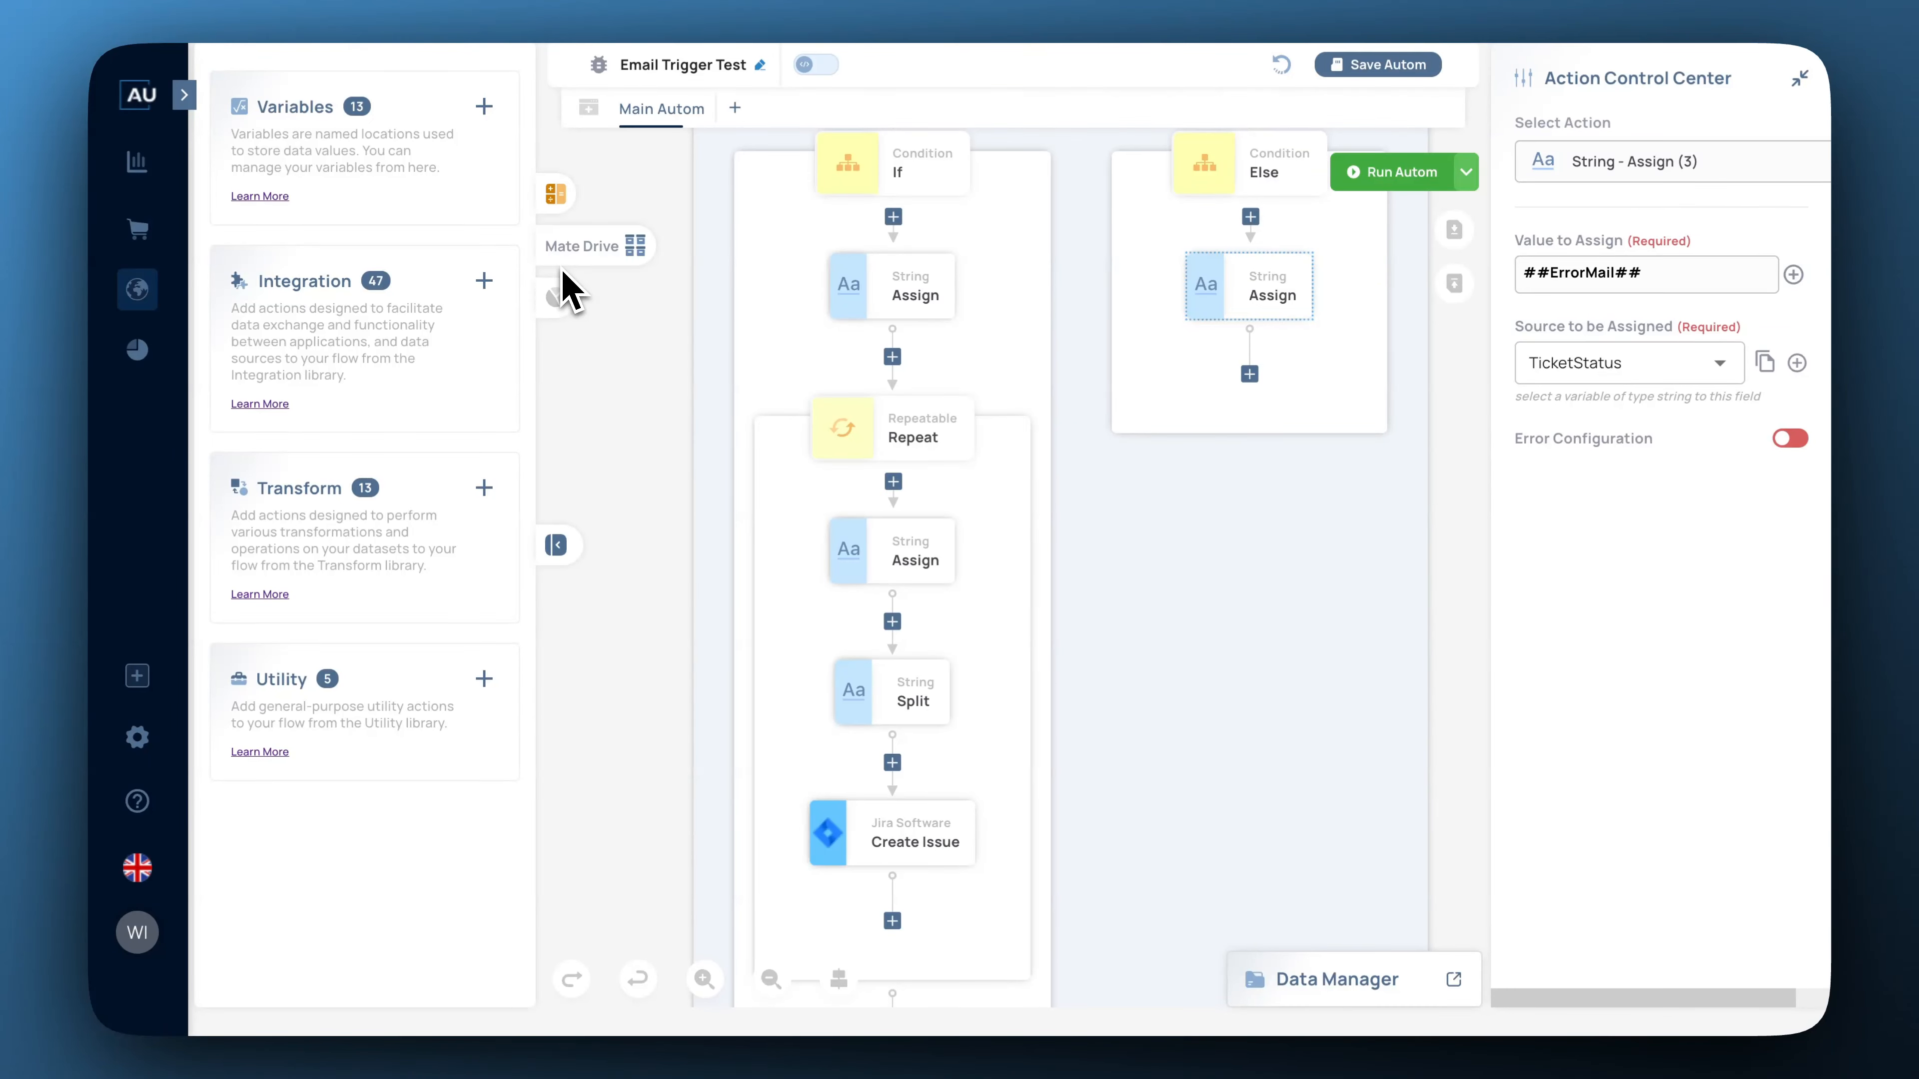
Add a second String Assign action below the existing Assign in the Else branch
click(483, 488)
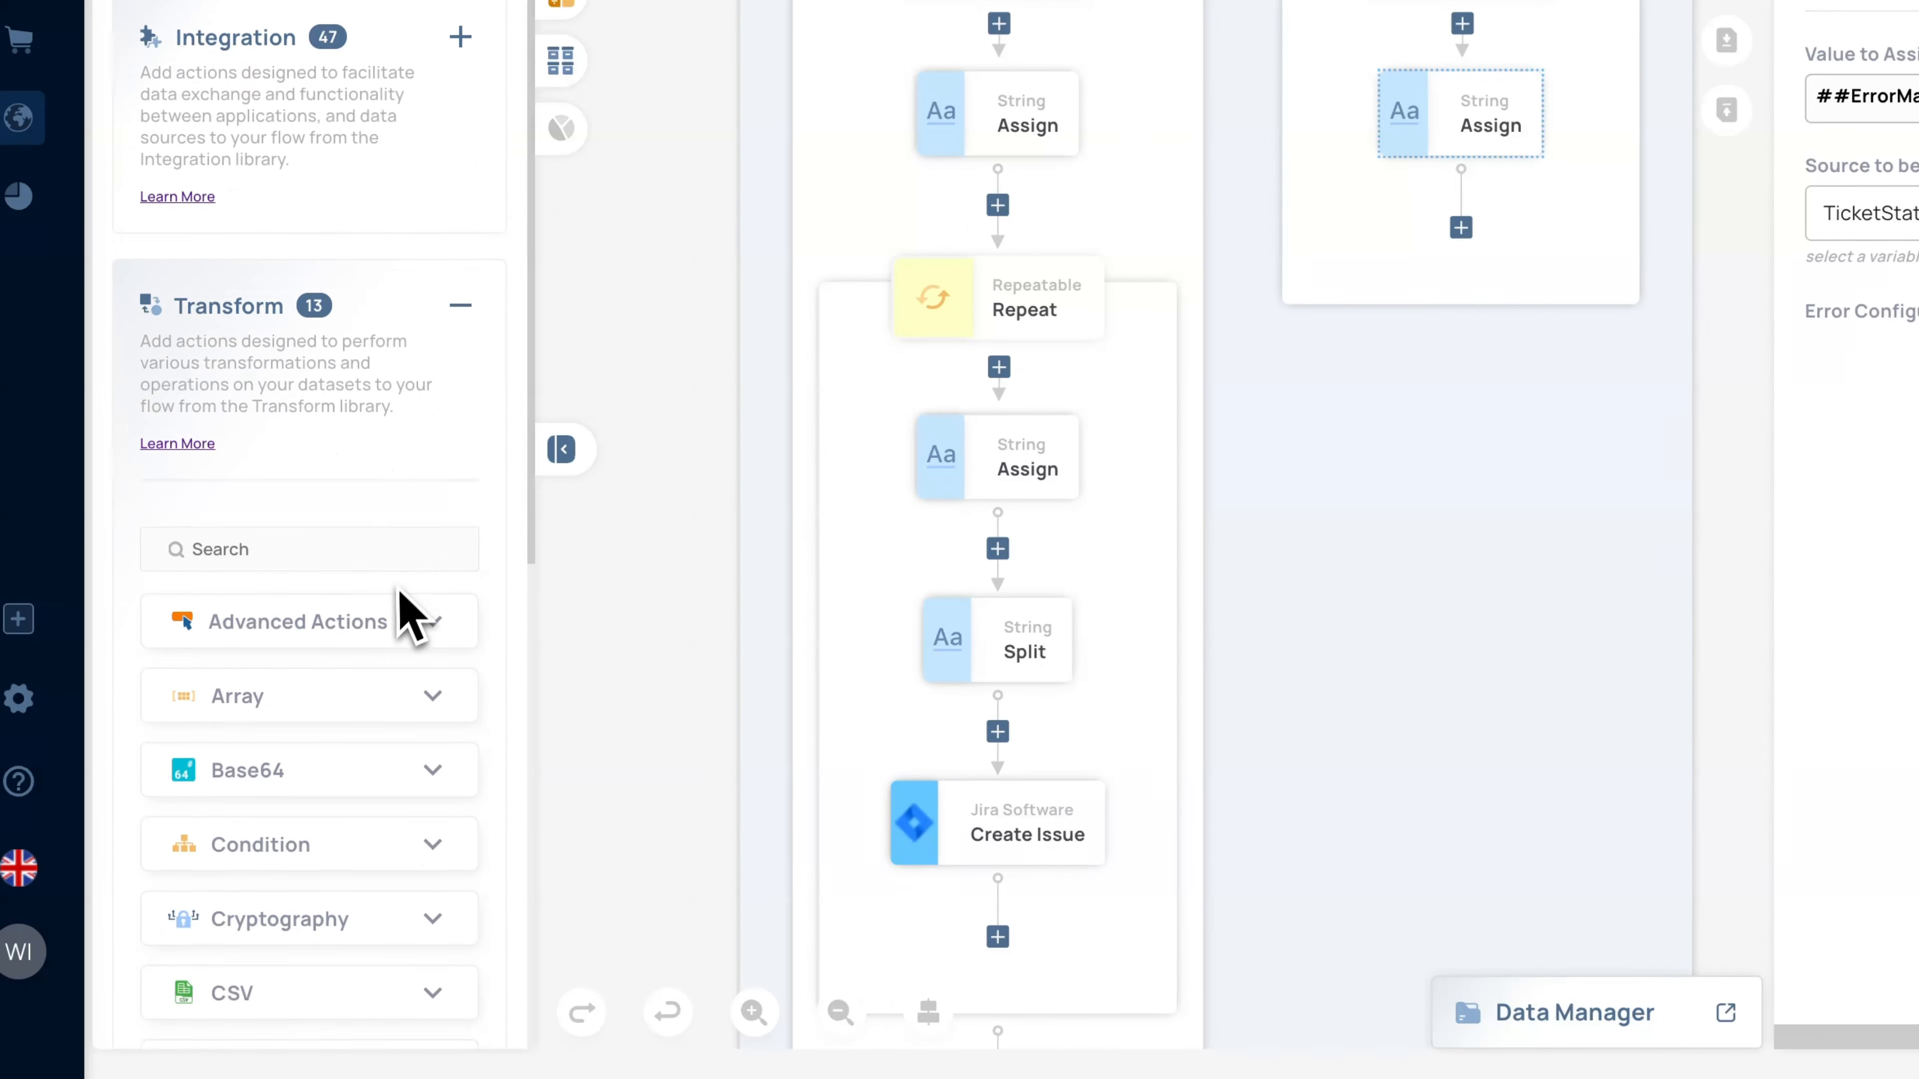
scroll(408, 643, down, 7)
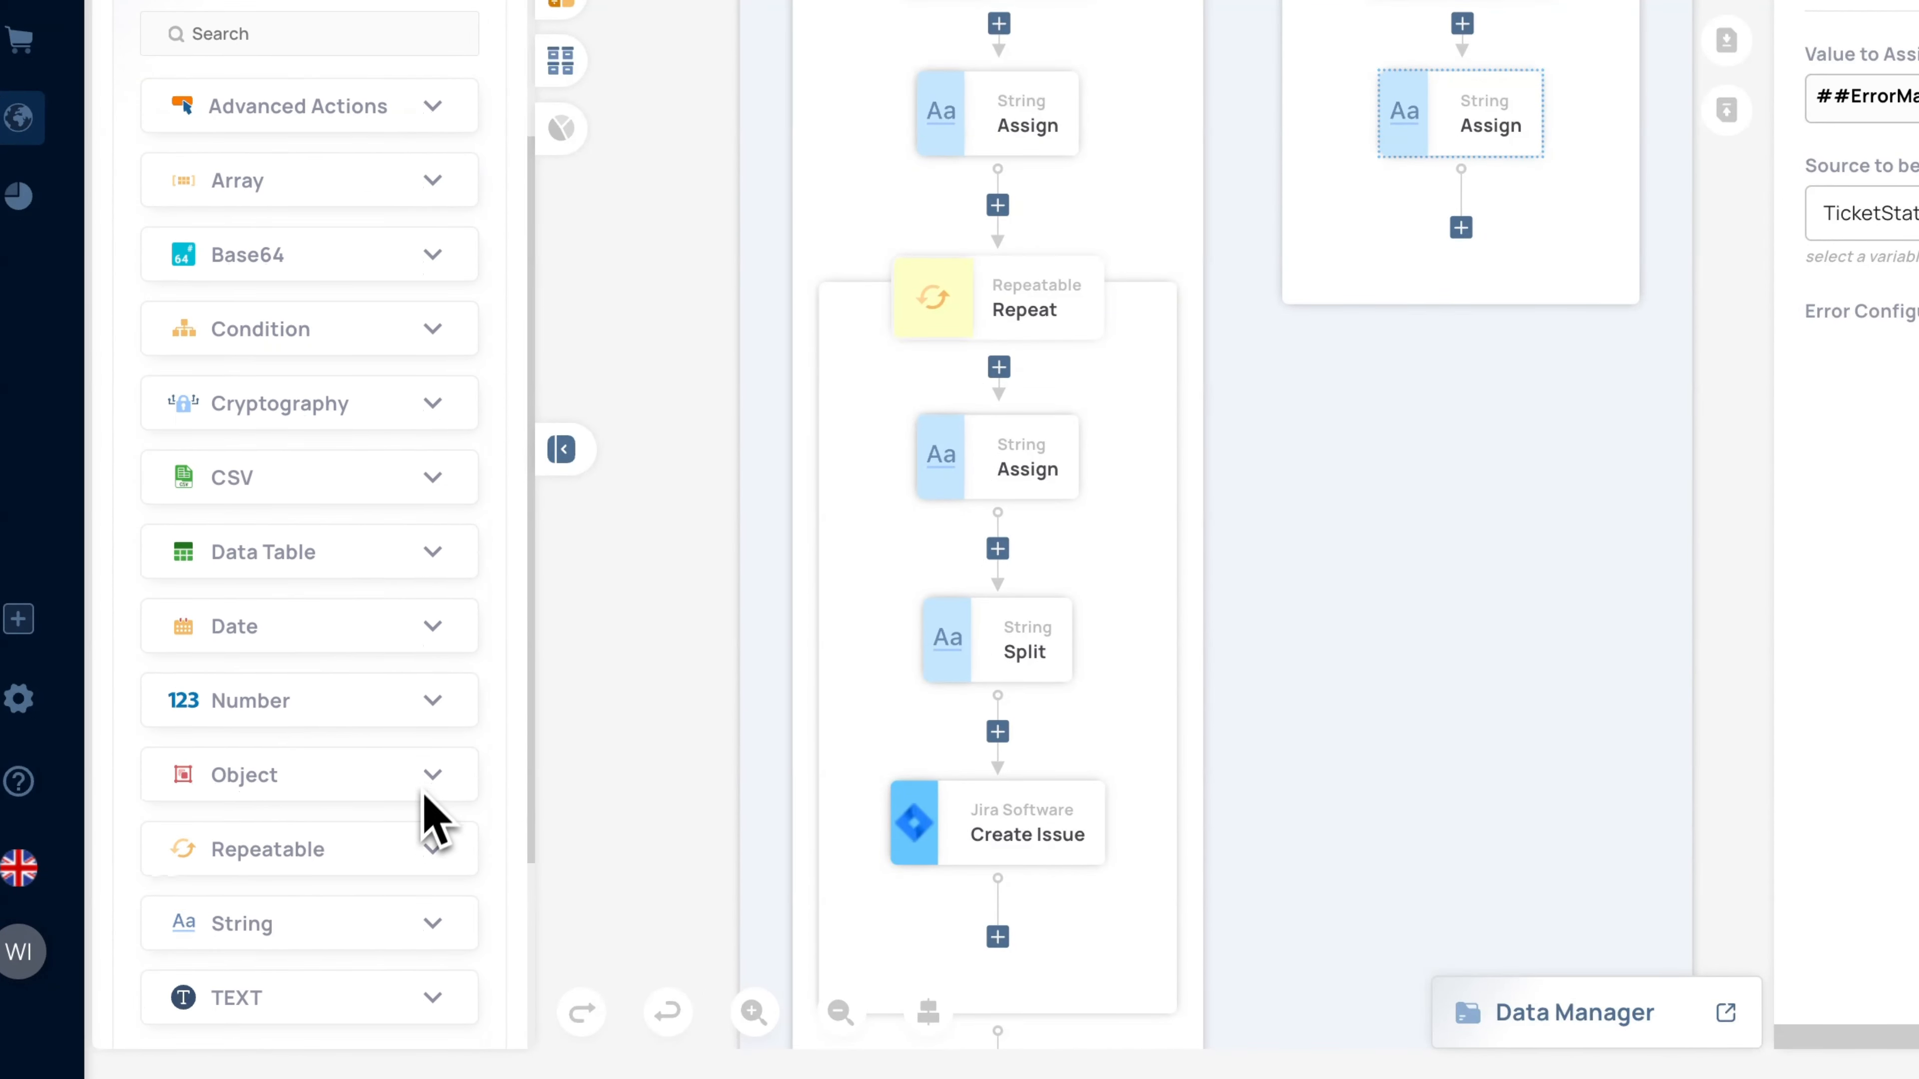
click(441, 954)
scroll(445, 883, down, 4)
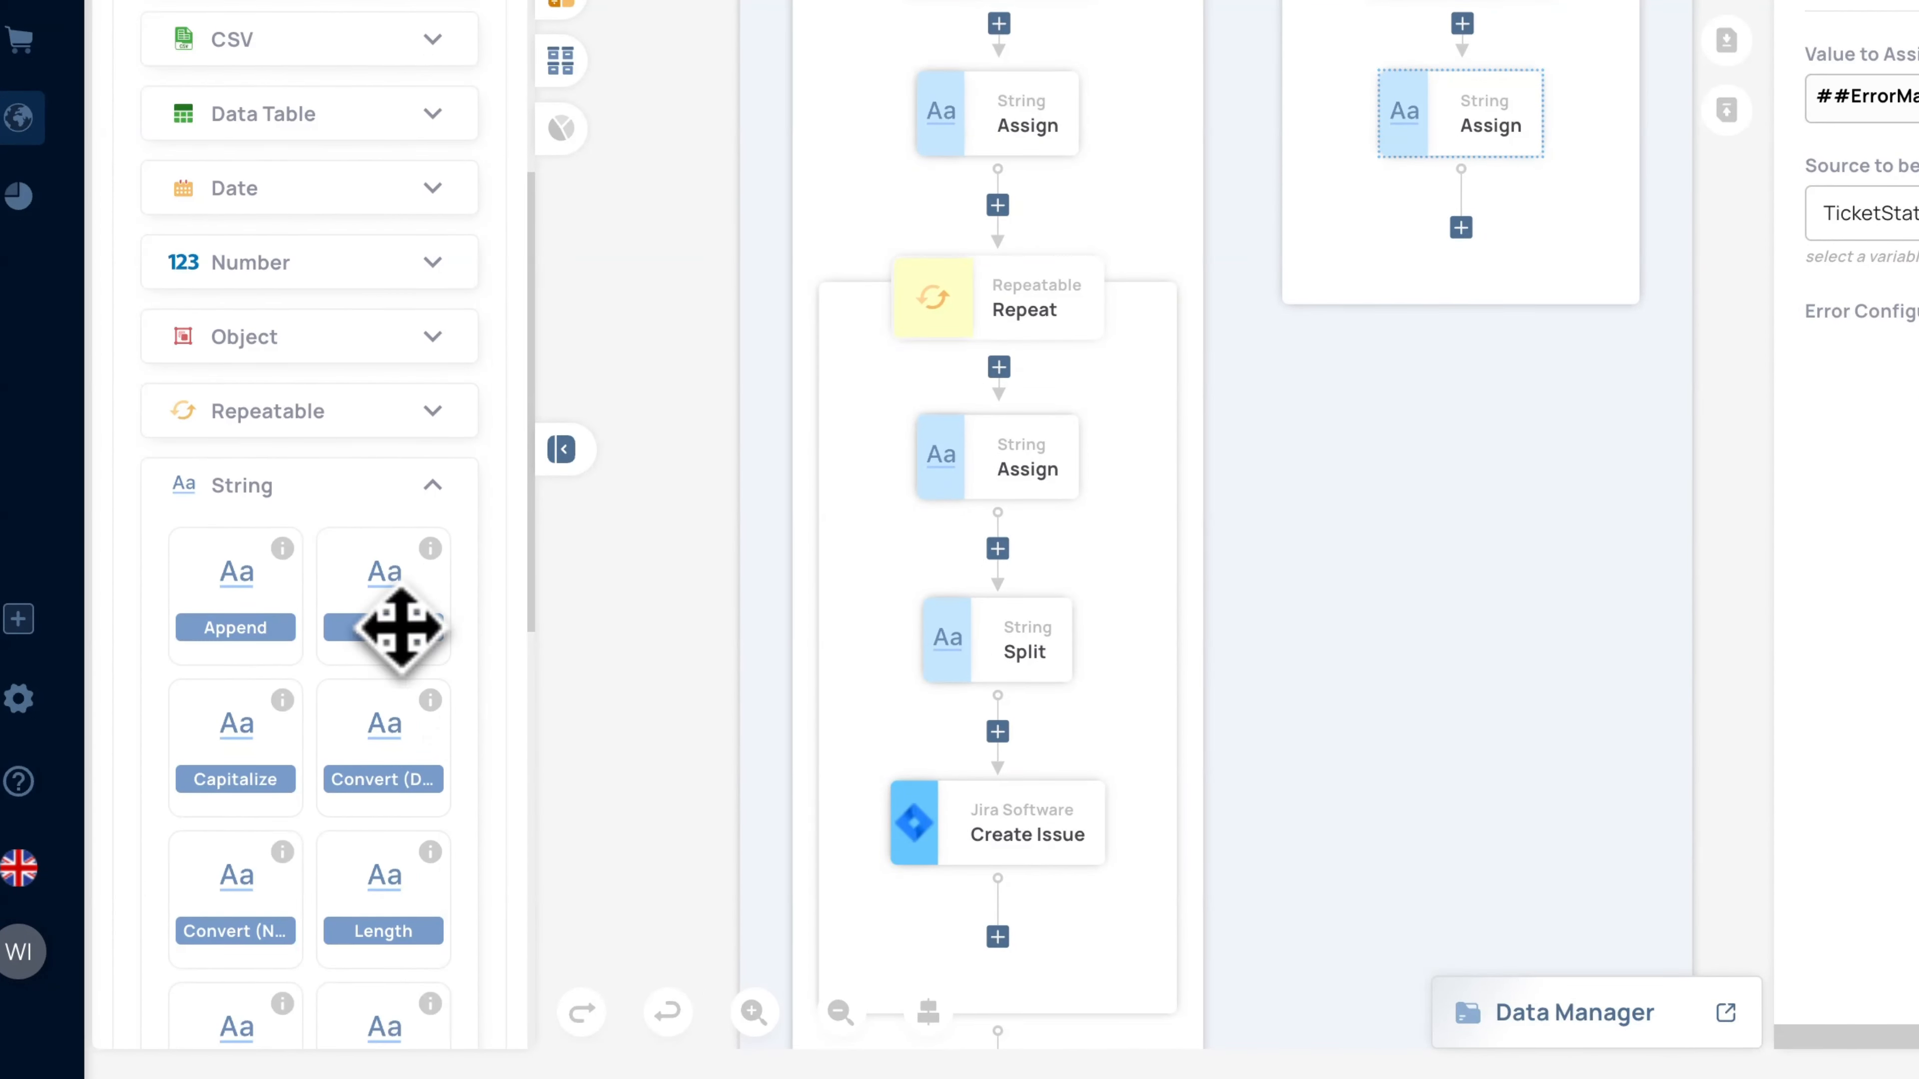
drag(398, 625, 1459, 336)
drag(1265, 442, 1270, 356)
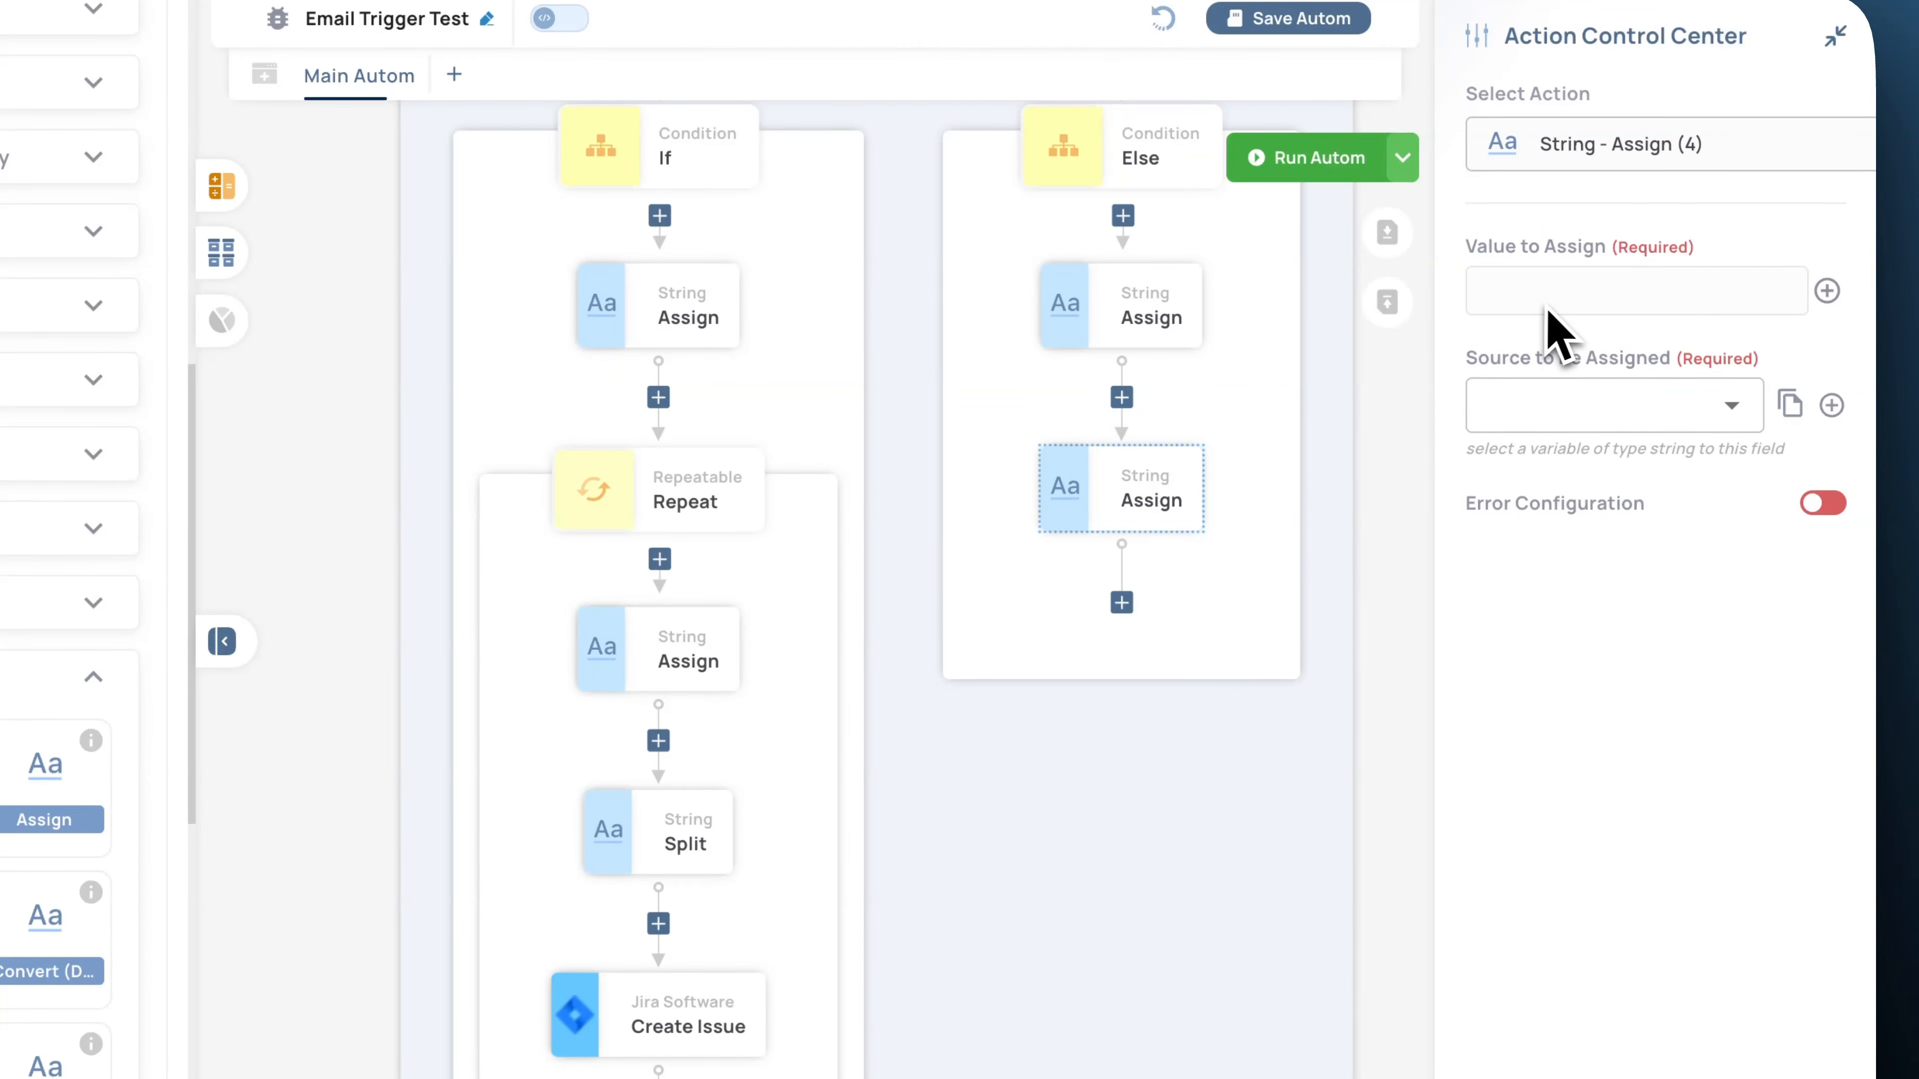
Set the added Assign action's value to the first MailFetch element, ##MailFetch[0]##
click(1826, 288)
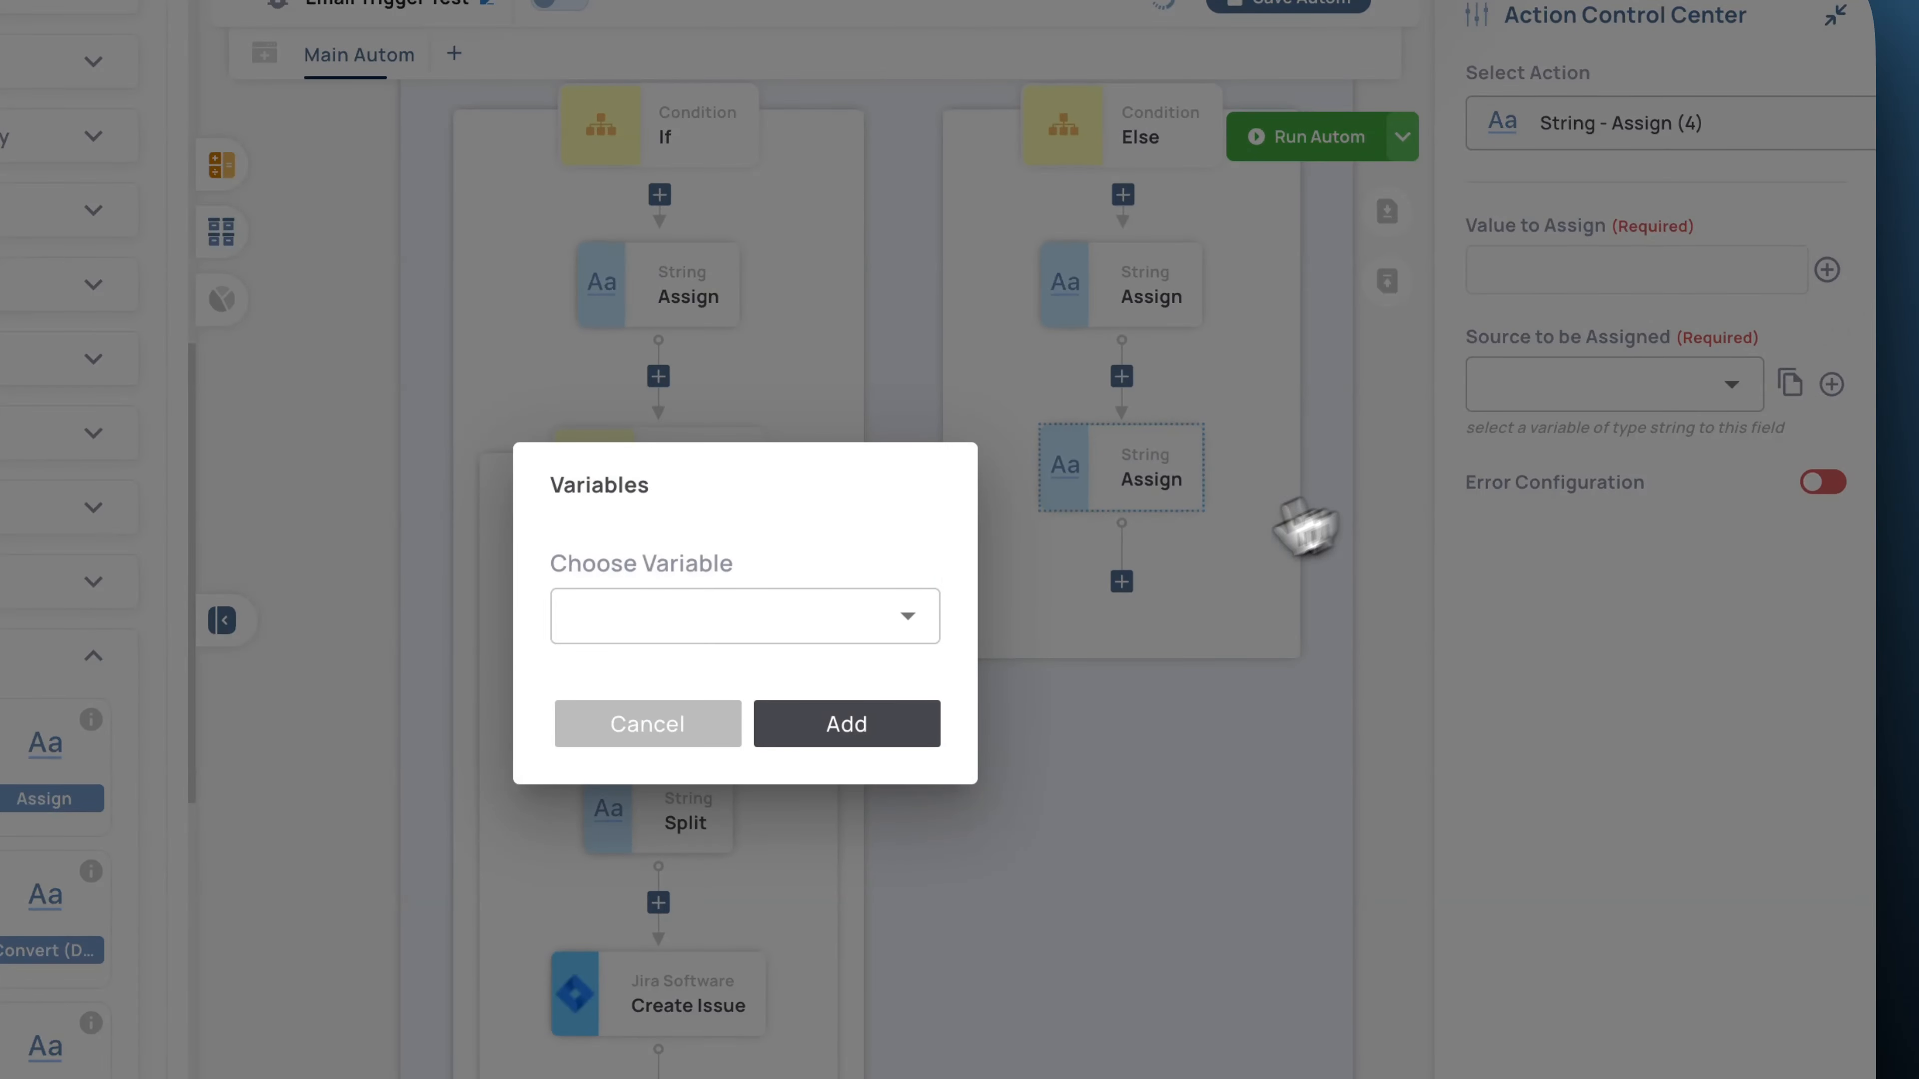
click(1074, 507)
scroll(968, 728, down, 5)
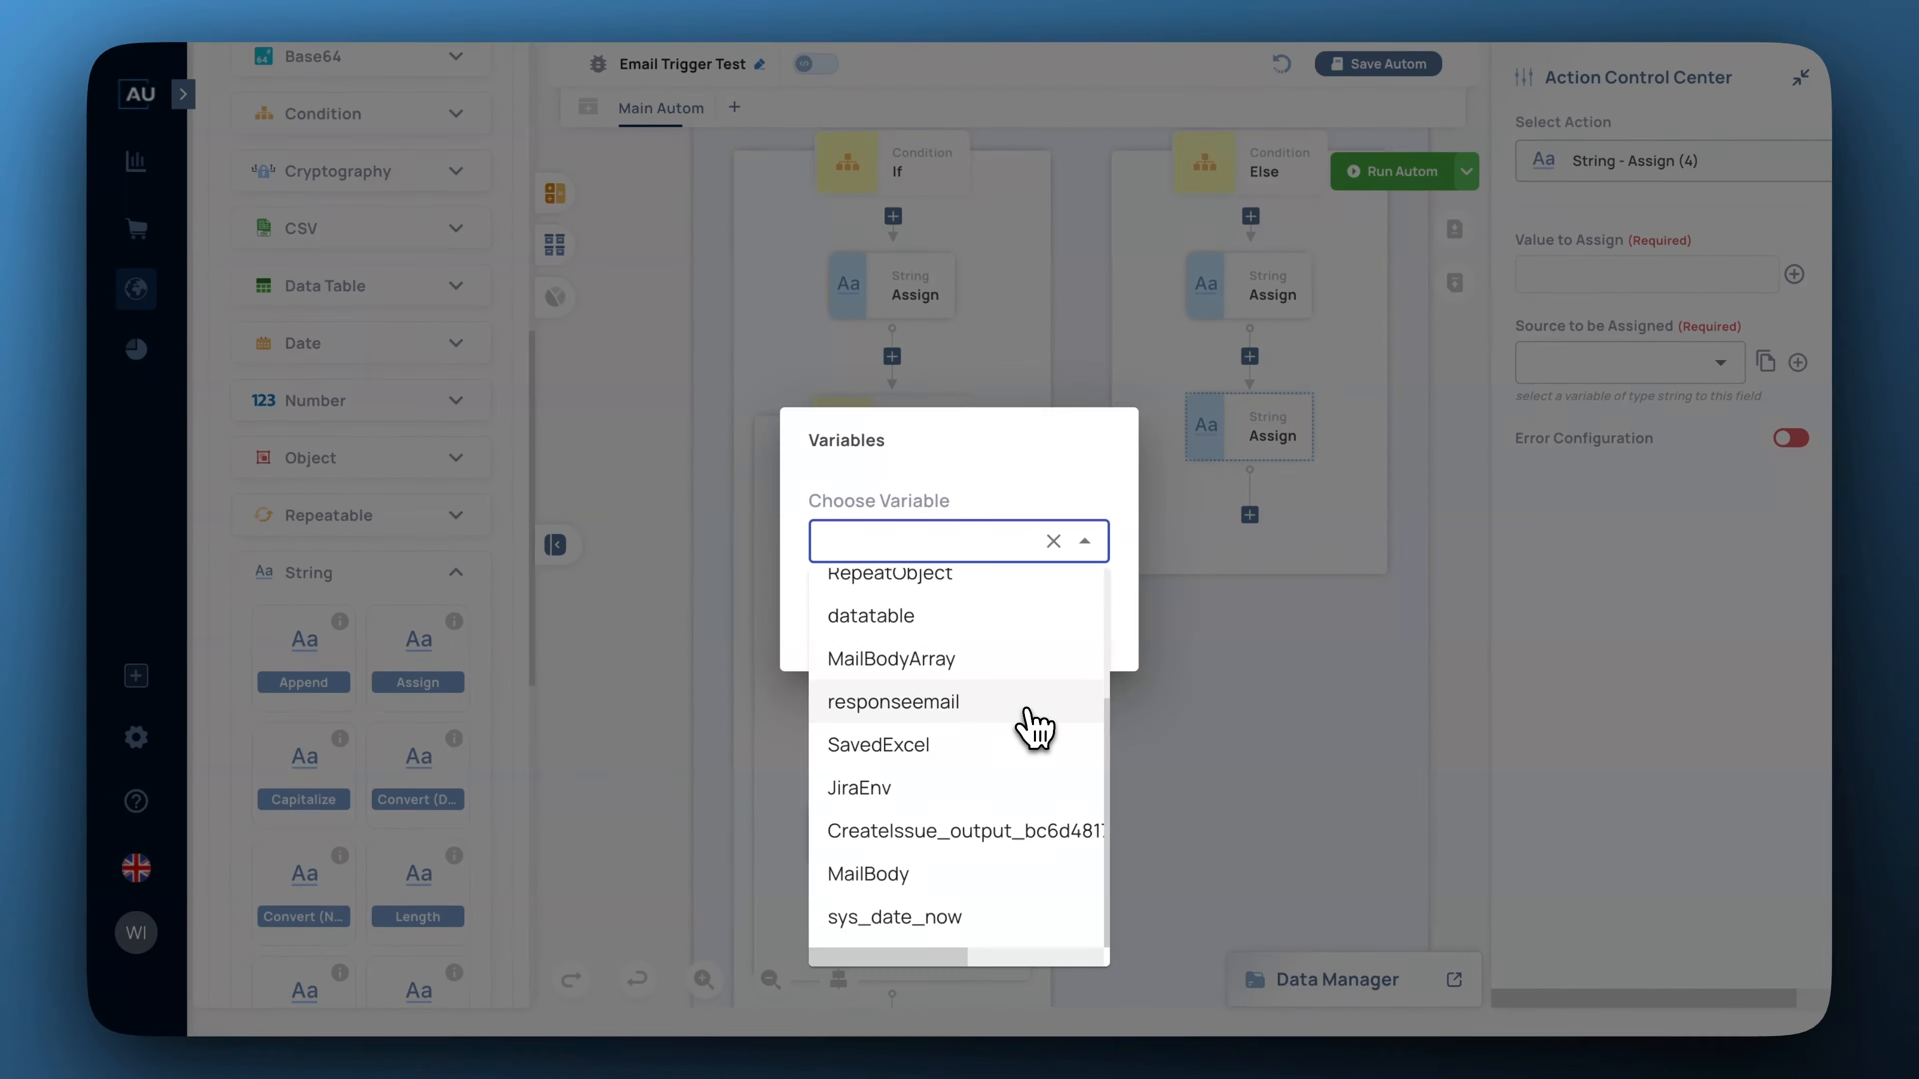
scroll(1002, 734, up, 5)
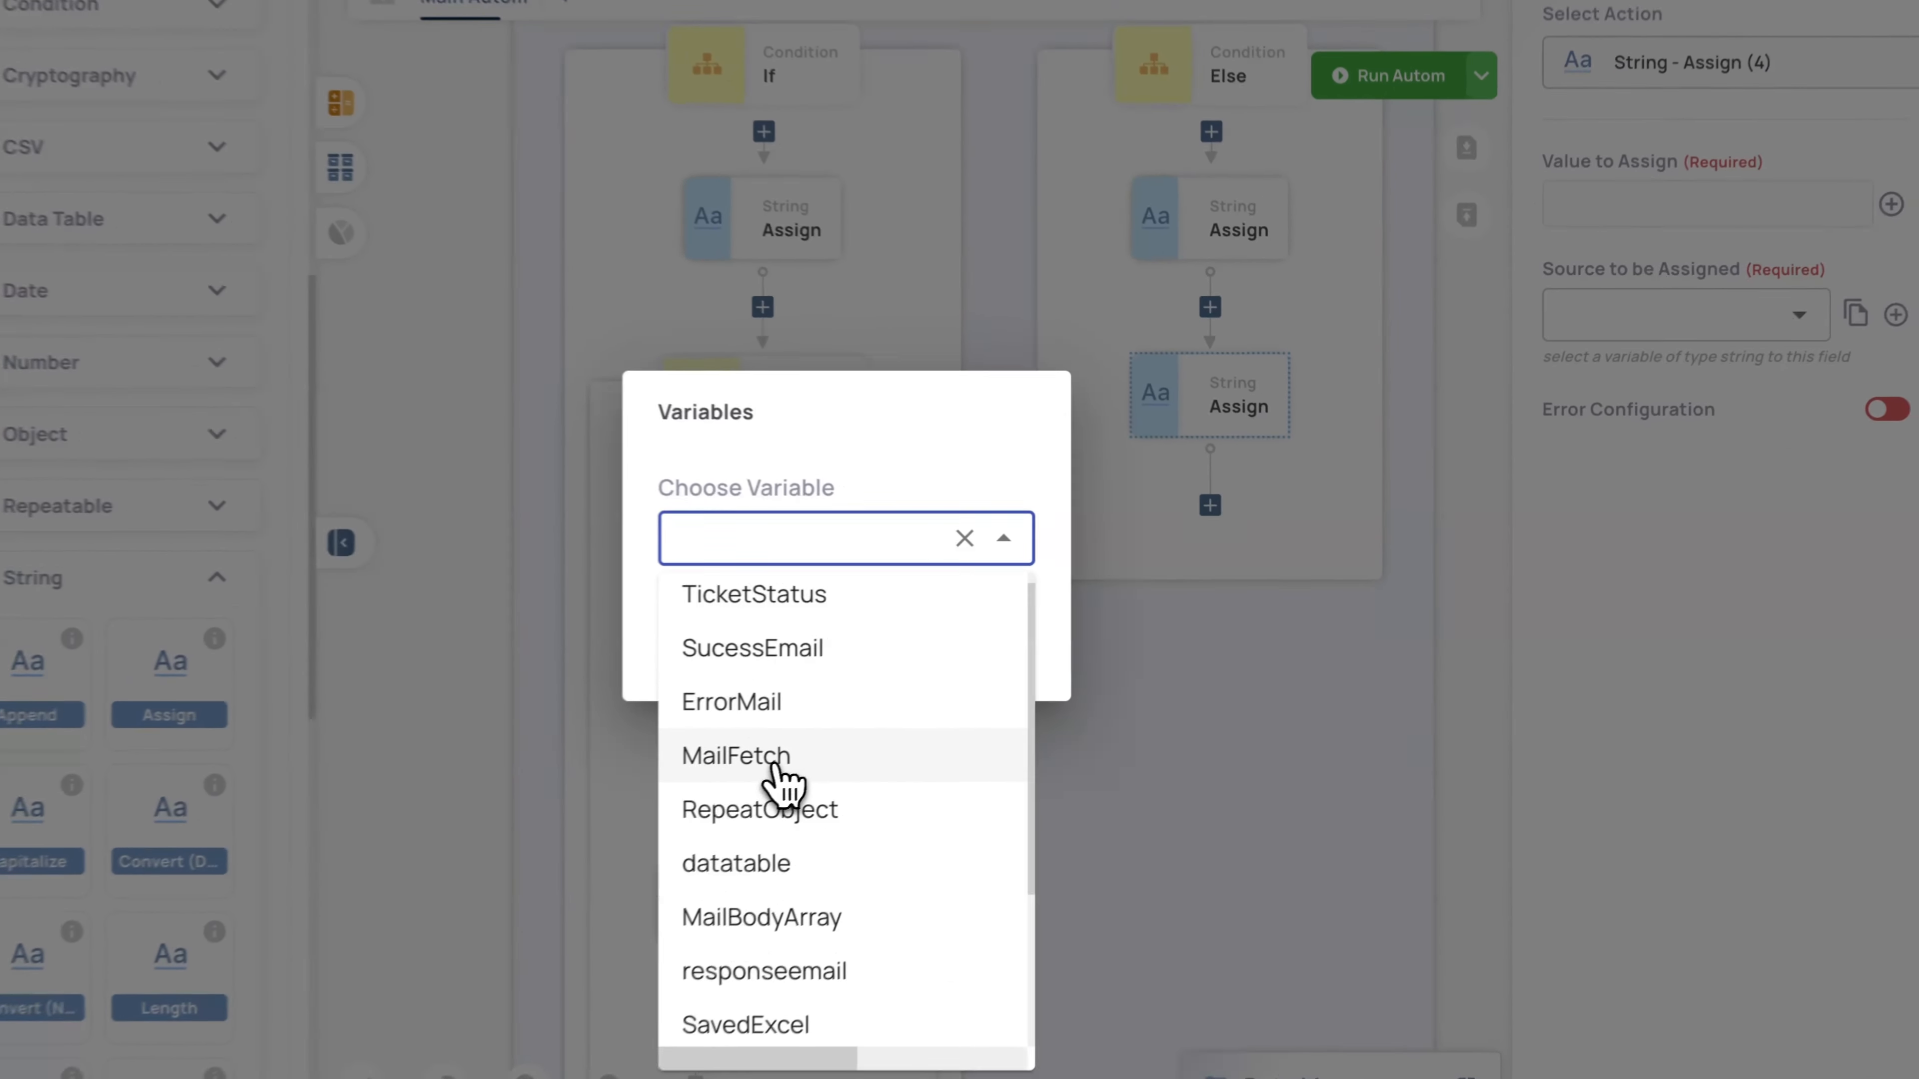
click(776, 756)
click(955, 703)
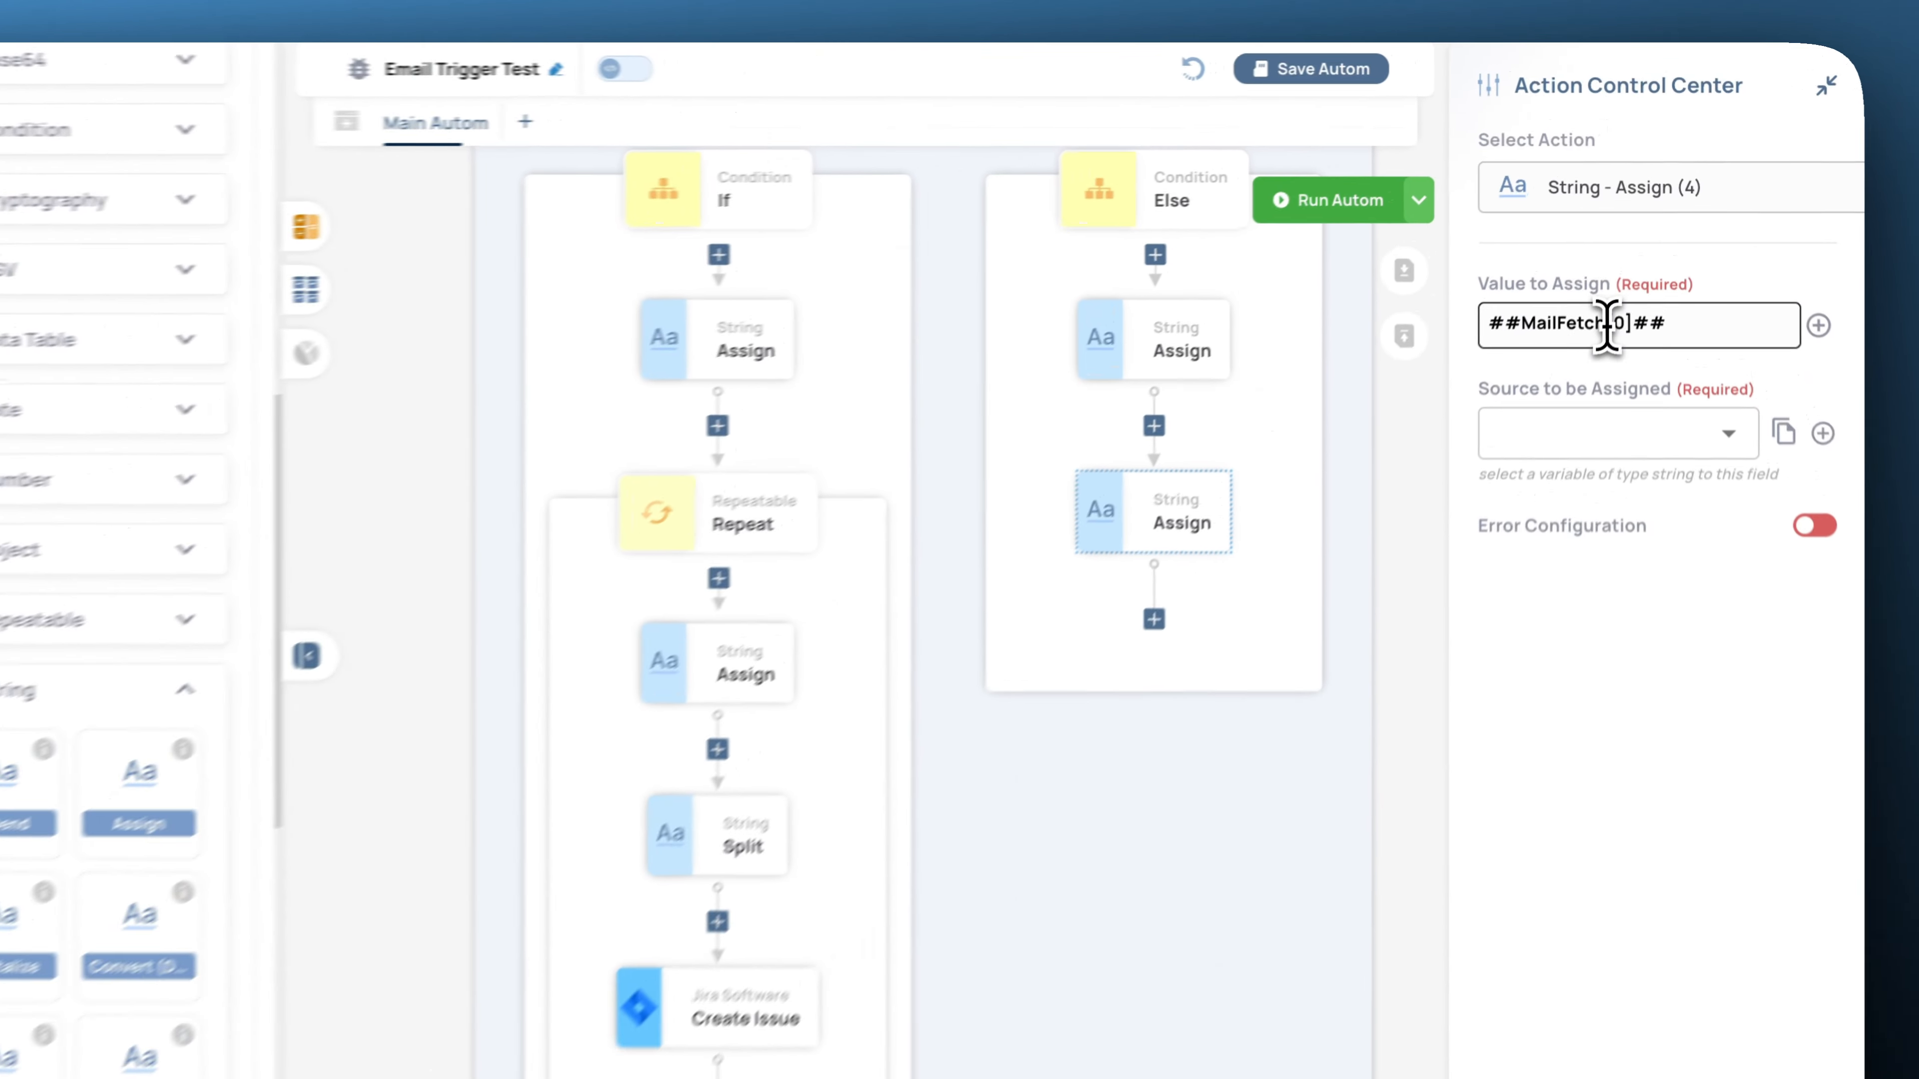
drag(1621, 274, 1639, 274)
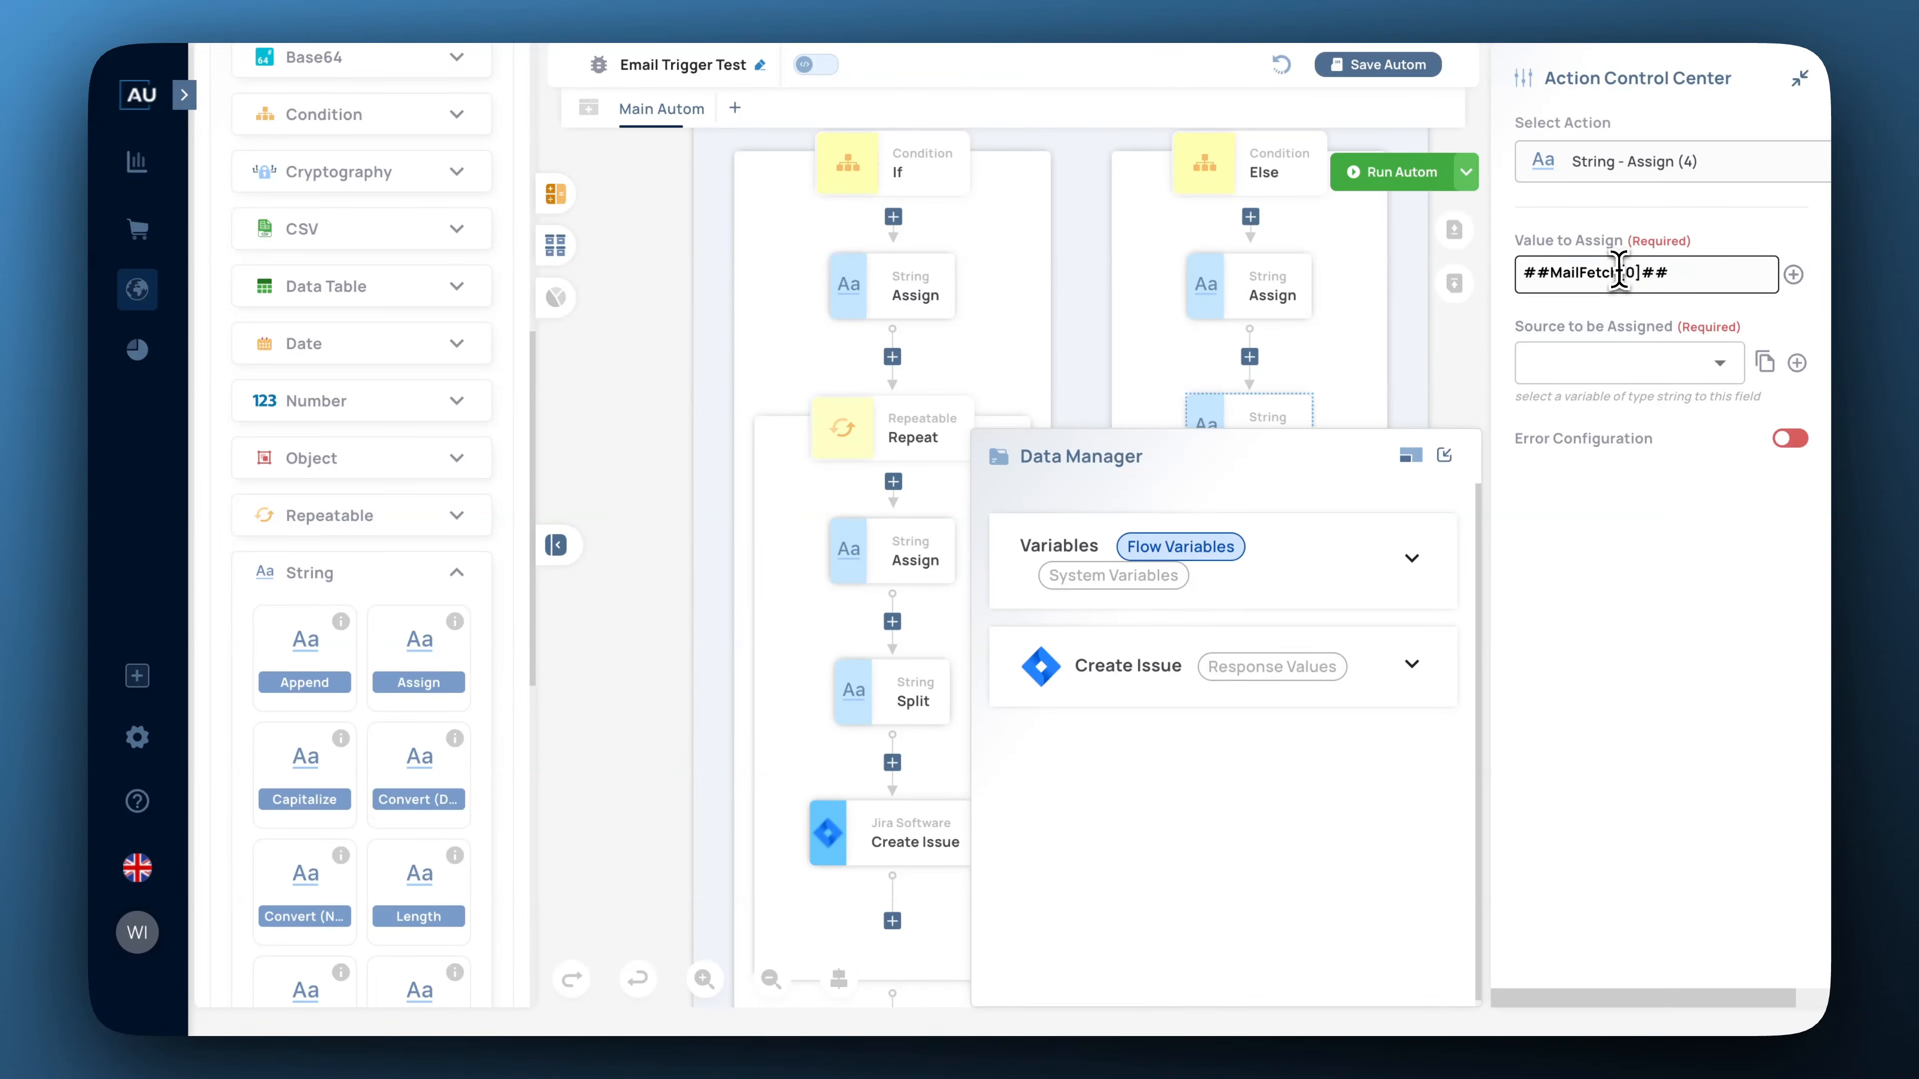
drag(1619, 274, 1641, 274)
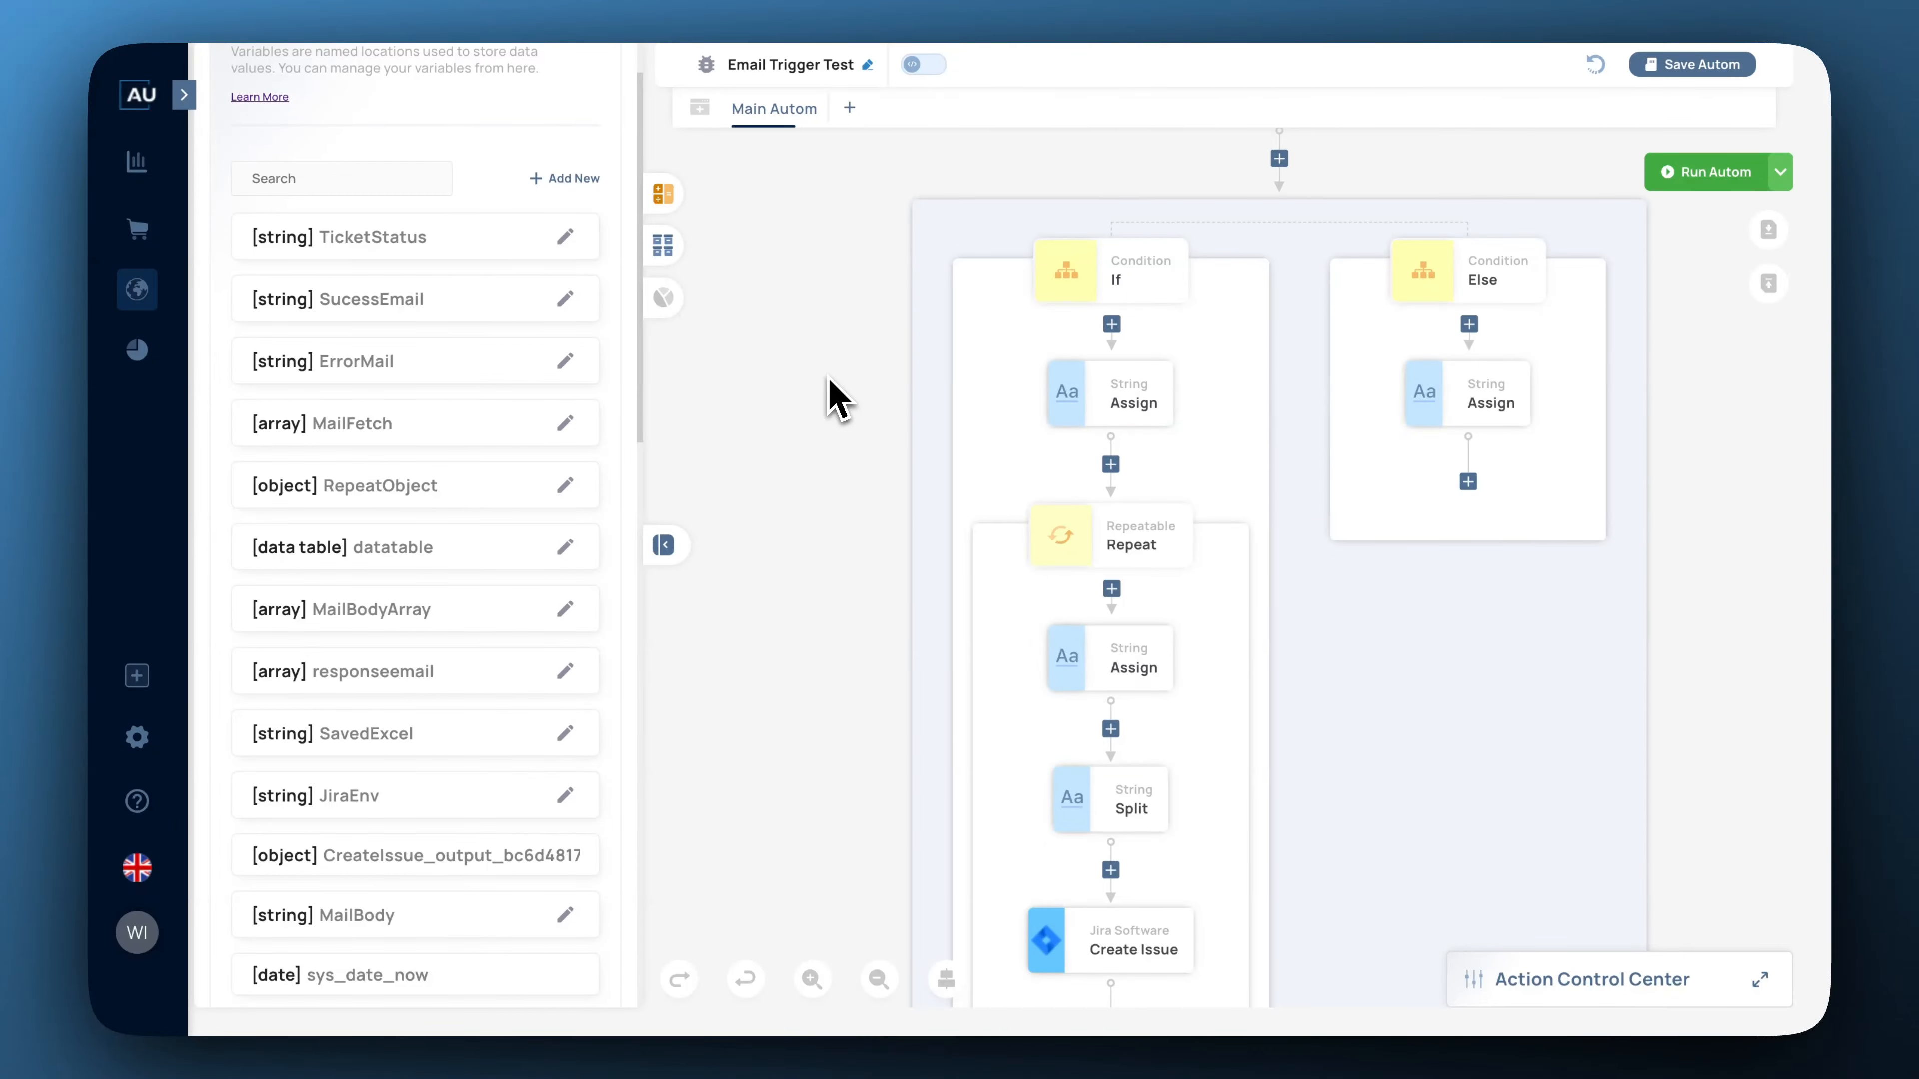
Open the TicketStatus string variable for editing
click(567, 238)
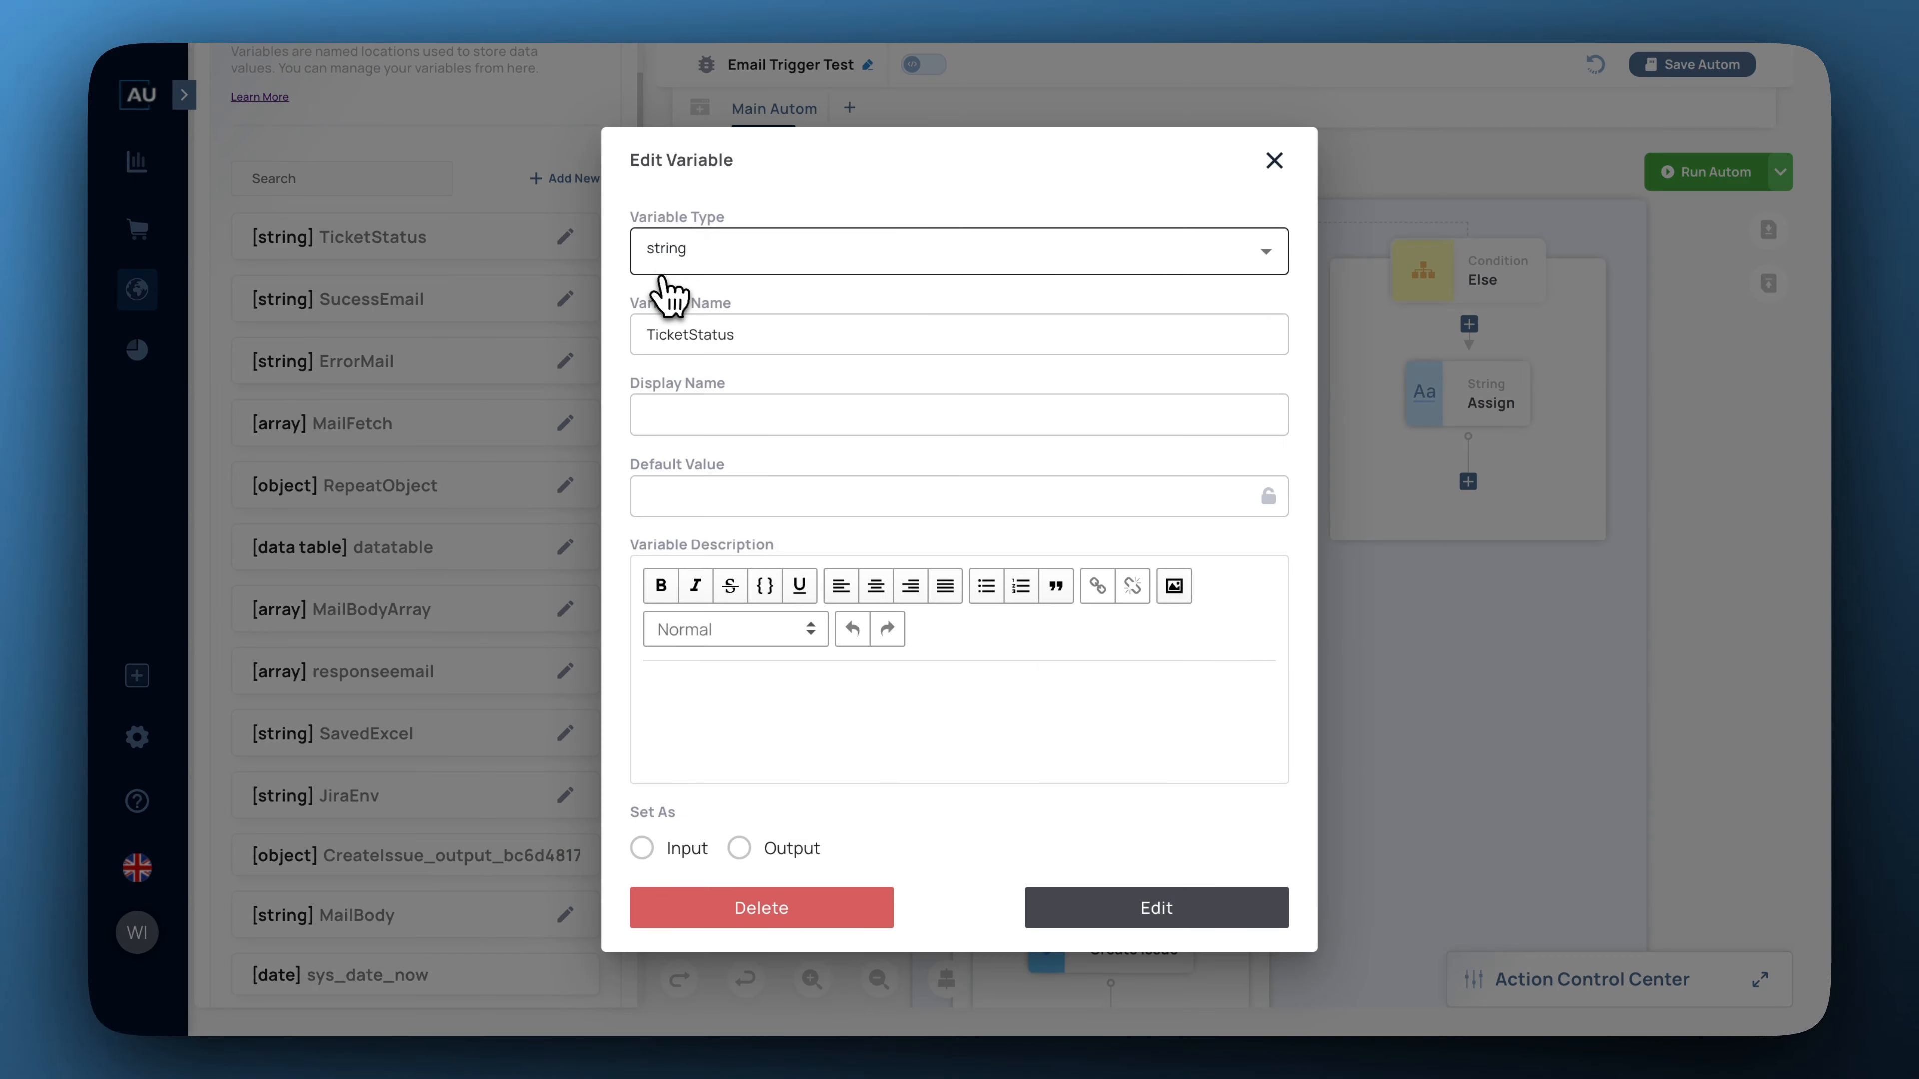